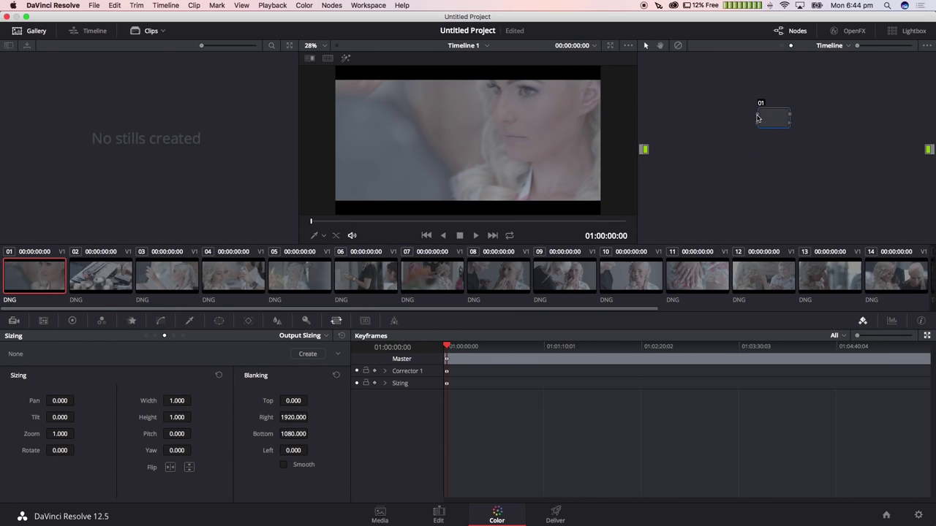
Apply a contrast LUT to node 01 of clip 01, then step down through the clips
{"action": "right_click", "coordinate": [758, 114]}
{"action": "left_click", "coordinate": [746, 229]}
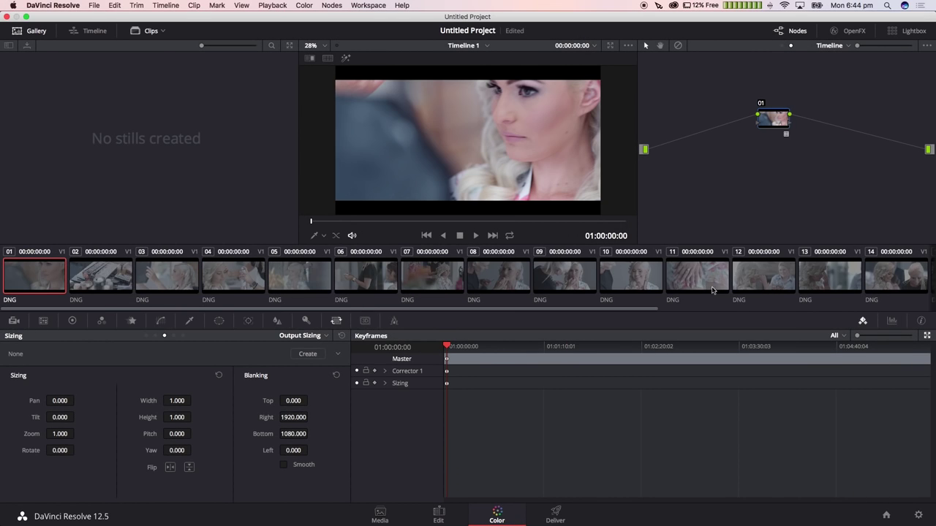
{"action": "key", "text": "Down"}
{"action": "key", "text": "Down"}
{"action": "key", "text": "Down"}
{"action": "key", "text": "Down"}
{"action": "key", "text": "Down"}
{"action": "key", "text": "Down"}
{"action": "key", "text": "Down"}
{"action": "key", "text": "Down"}
{"action": "key", "text": "Down"}
{"action": "key", "text": "Down"}
{"action": "key", "text": "Down"}
{"action": "key", "text": "Down"}
{"action": "key", "text": "Down"}
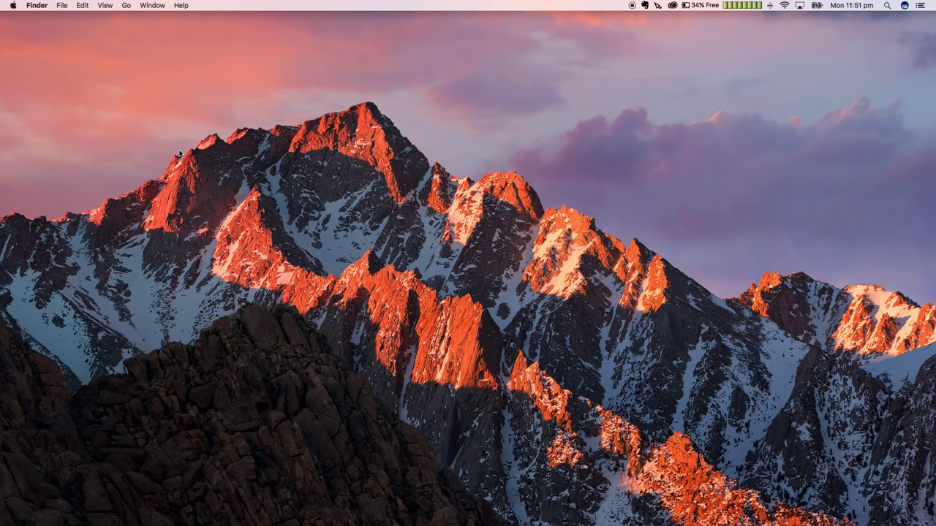
Open two Finder windows, the first showing Dropbox (Personal)
{"action": "left_click", "coordinate": [62, 7]}
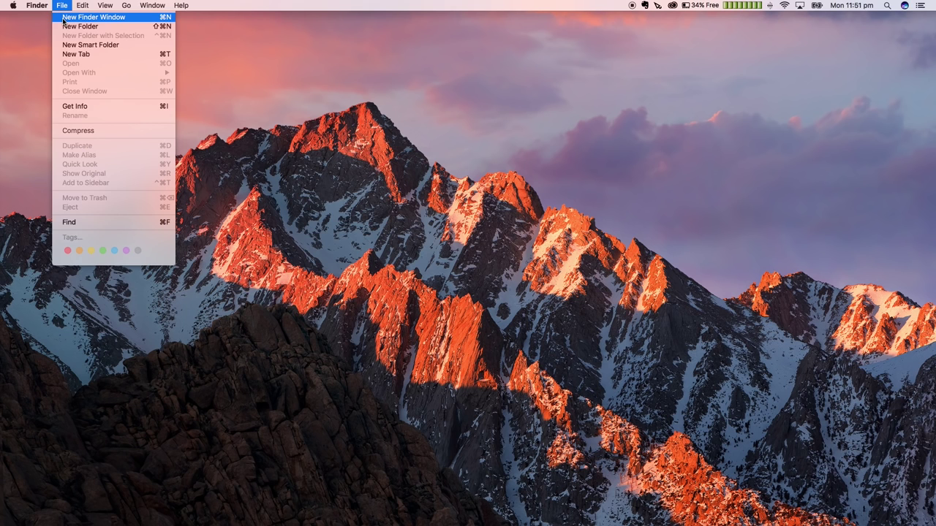
{"action": "left_click", "coordinate": [63, 17]}
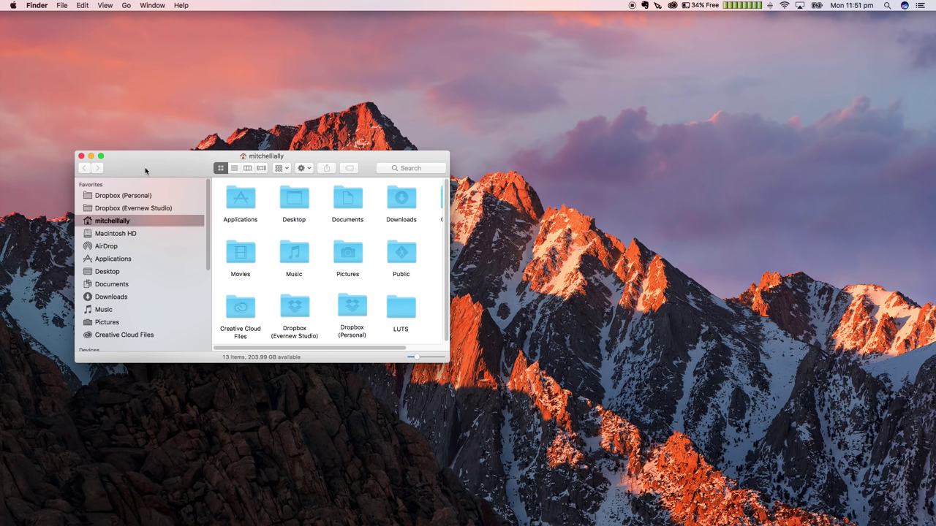
{"action": "left_click", "coordinate": [138, 196]}
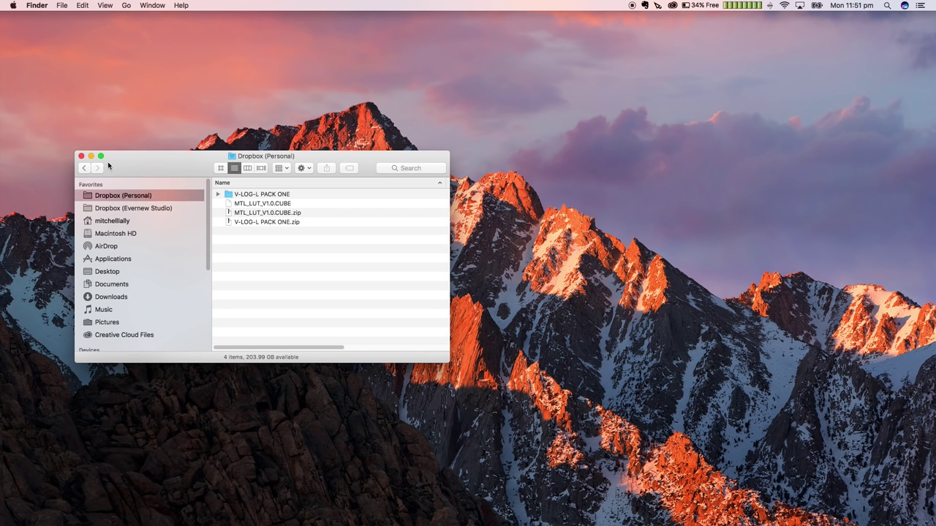
{"action": "left_click", "coordinate": [61, 6]}
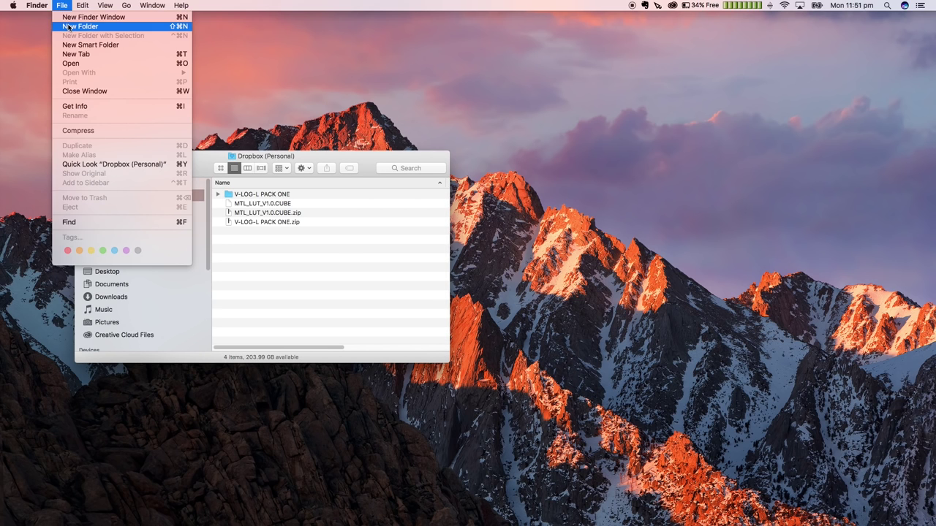
{"action": "left_click", "coordinate": [67, 17]}
{"action": "left_click_drag", "start_coordinate": [192, 177], "coordinate": [371, 157]}
Navigate the second window to Macintosh HD/Library/Application Support/Blackmagic Design/DaVinci Resolve/LUT
{"action": "left_click", "coordinate": [314, 225]}
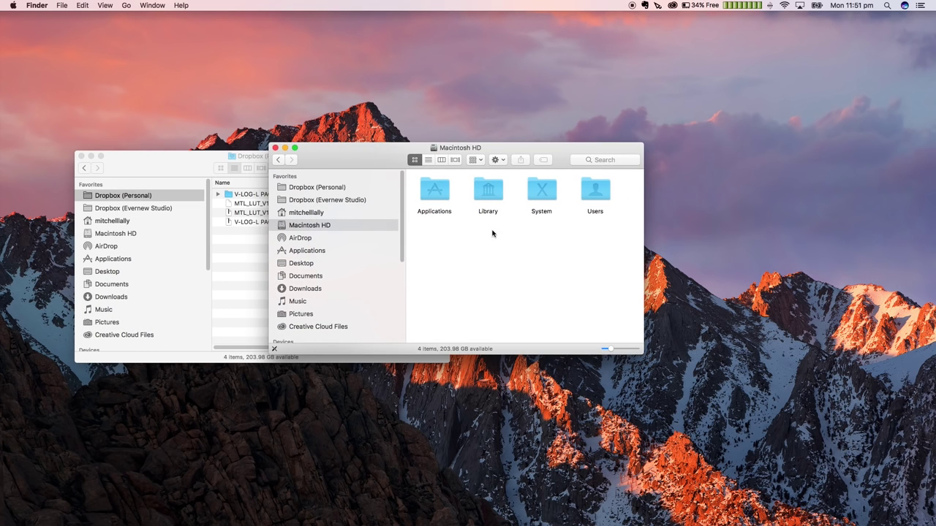
{"action": "double_click", "coordinate": [496, 191]}
{"action": "double_click", "coordinate": [439, 187]}
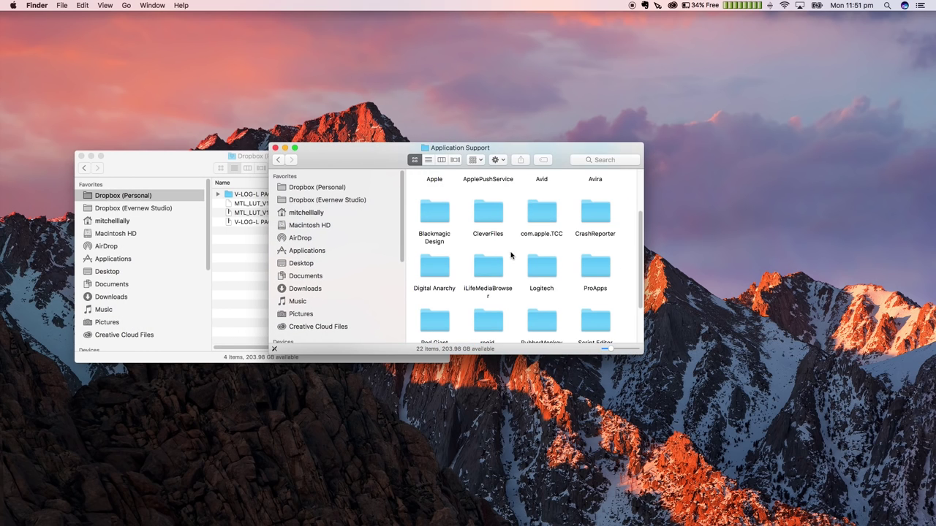
{"action": "left_click", "coordinate": [432, 212]}
{"action": "double_click", "coordinate": [433, 212]}
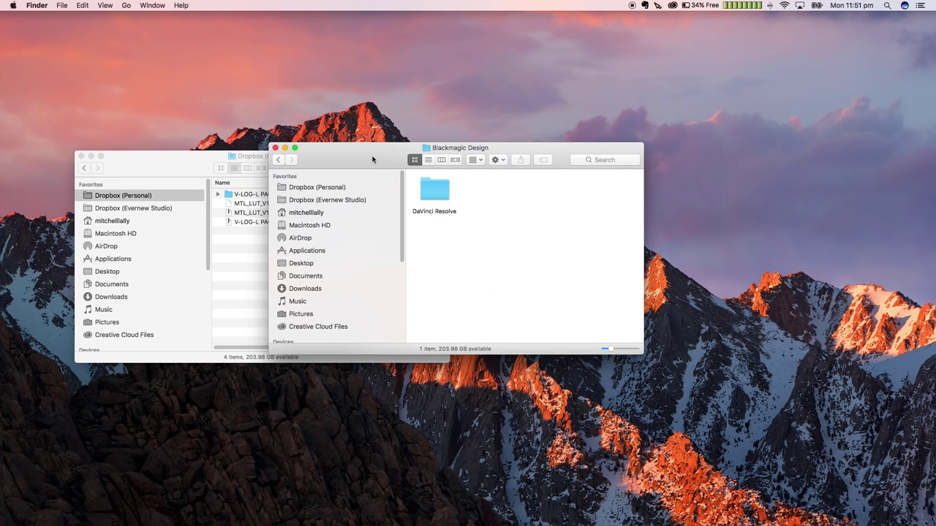
{"action": "left_click_drag", "start_coordinate": [366, 153], "coordinate": [479, 153]}
{"action": "double_click", "coordinate": [550, 196]}
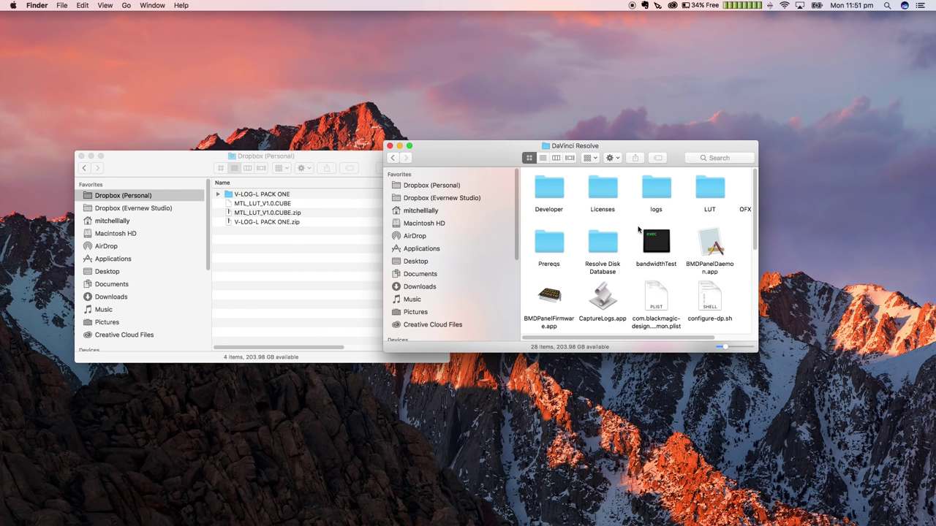
{"action": "double_click", "coordinate": [710, 199]}
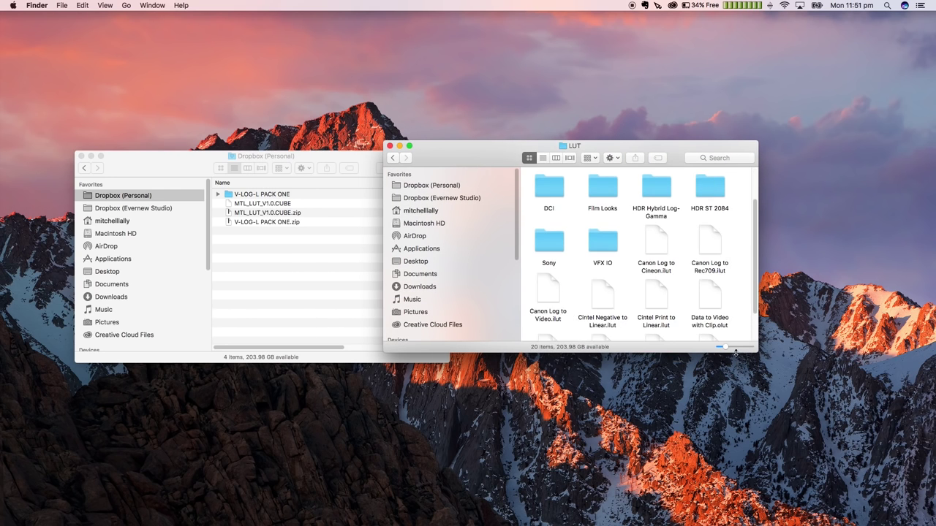
{"action": "left_click_drag", "start_coordinate": [756, 353], "coordinate": [881, 498]}
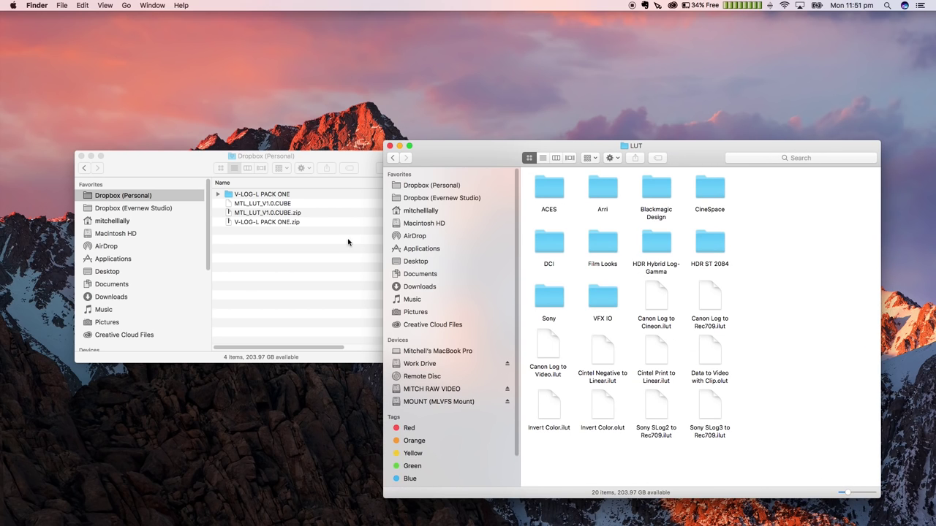
Copy MTL_LUT_V1.0.CUBE into the LUT folder and close both Finder windows
{"action": "left_click_drag", "start_coordinate": [281, 205], "coordinate": [782, 318]}
{"action": "left_click", "coordinate": [792, 358]}
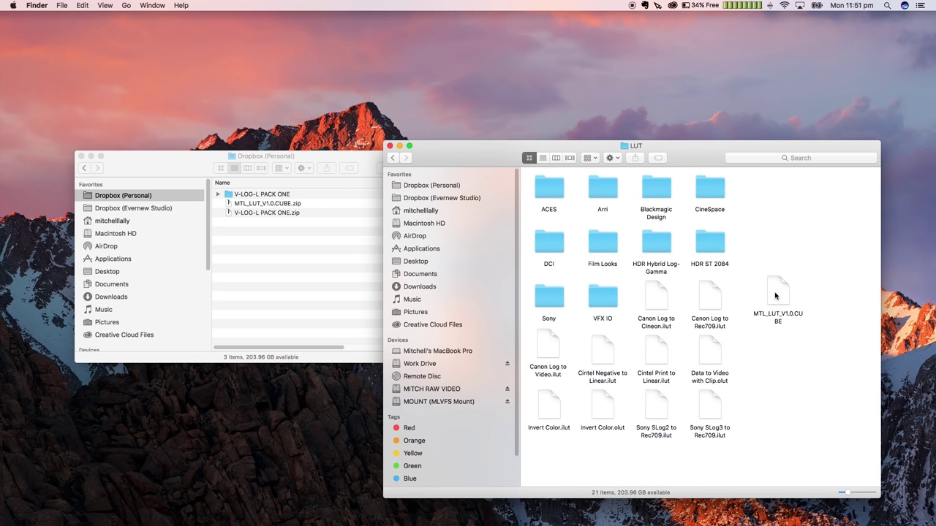
{"action": "left_click_drag", "start_coordinate": [779, 296], "coordinate": [261, 255]}
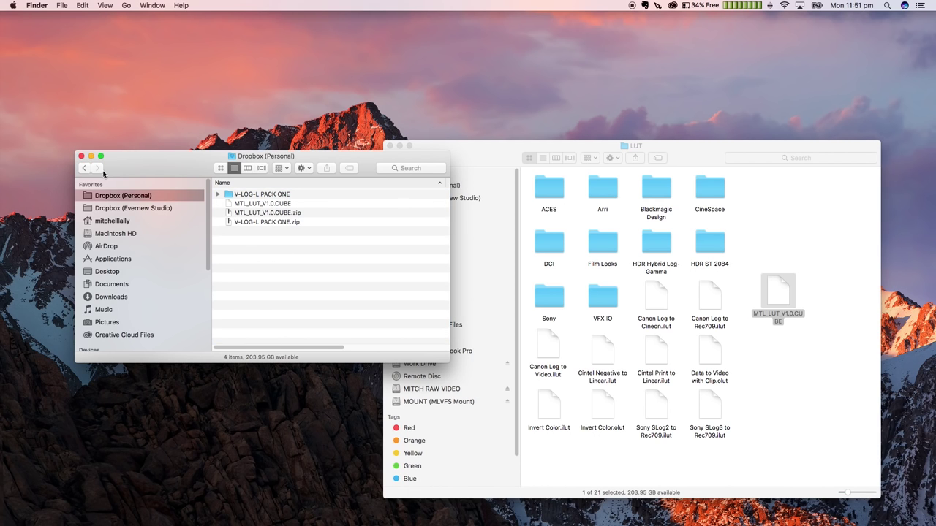
{"action": "left_click", "coordinate": [81, 156]}
{"action": "left_click", "coordinate": [804, 446]}
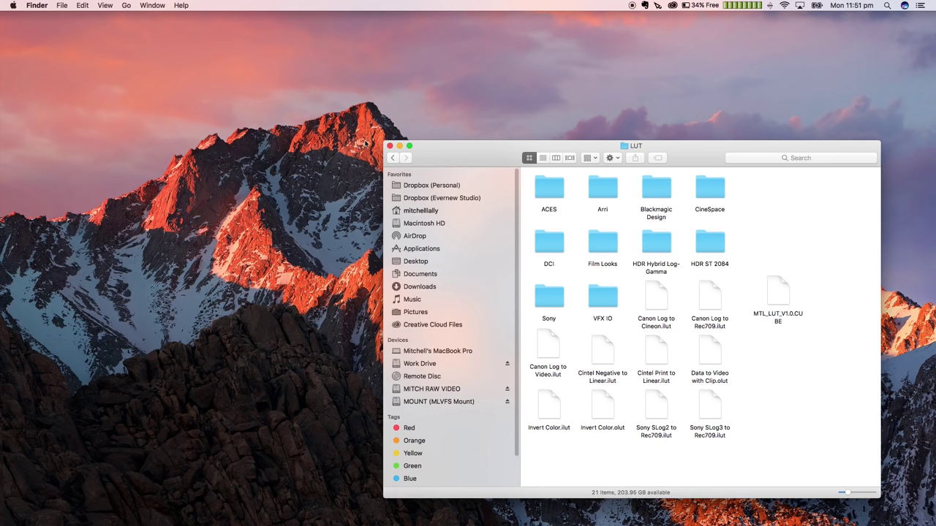
{"action": "left_click", "coordinate": [389, 147]}
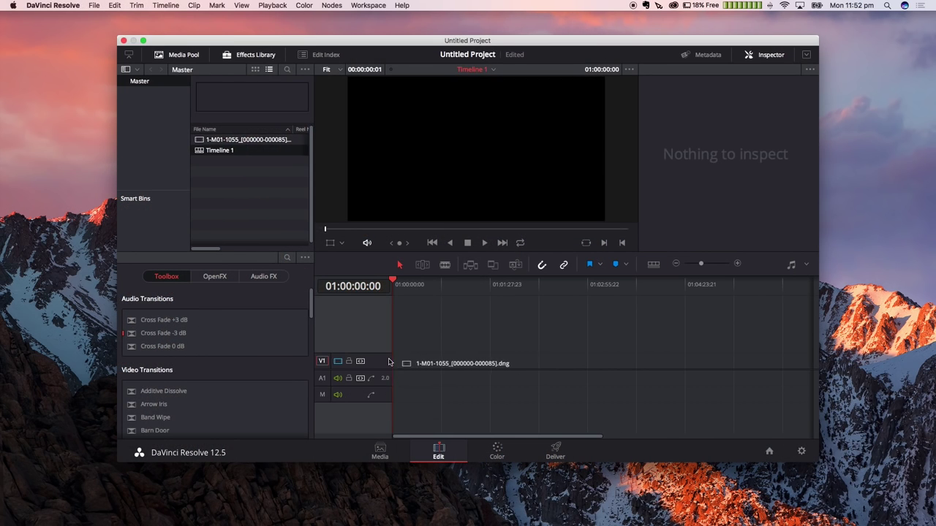
On the Color page, confirm MTL_LUT_V1.0 is among node 01's 3D LUTs, then close without saving
{"action": "left_click", "coordinate": [497, 451]}
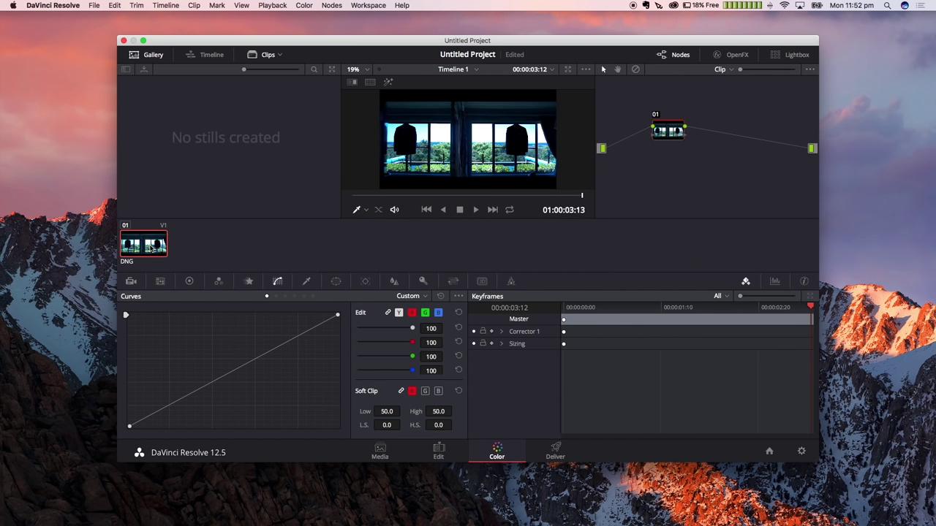
{"action": "right_click", "coordinate": [661, 131]}
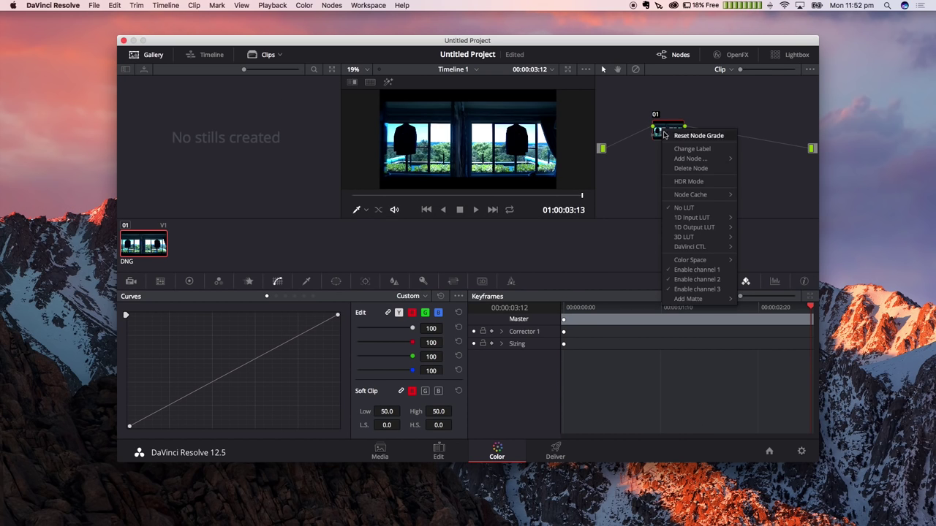
{"action": "mouse_move", "coordinate": [684, 237]}
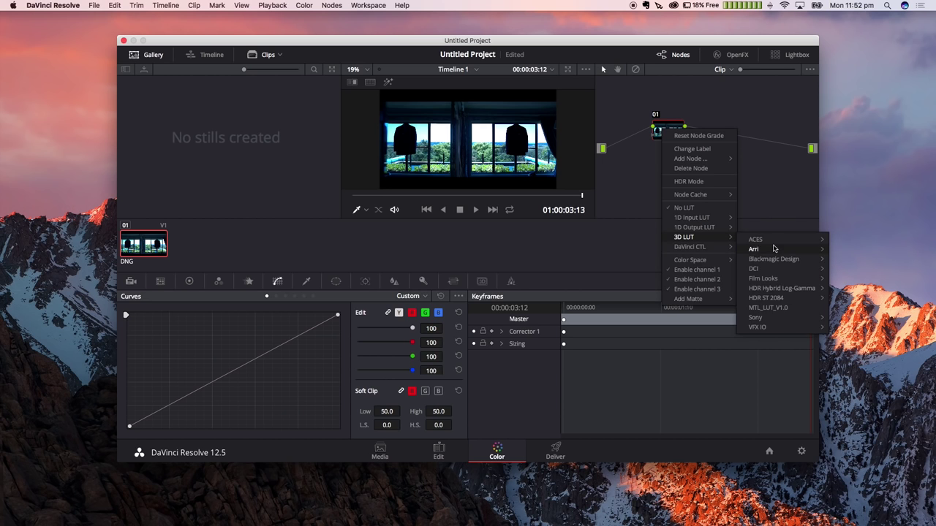
{"action": "mouse_move", "coordinate": [774, 311]}
{"action": "left_click", "coordinate": [679, 107]}
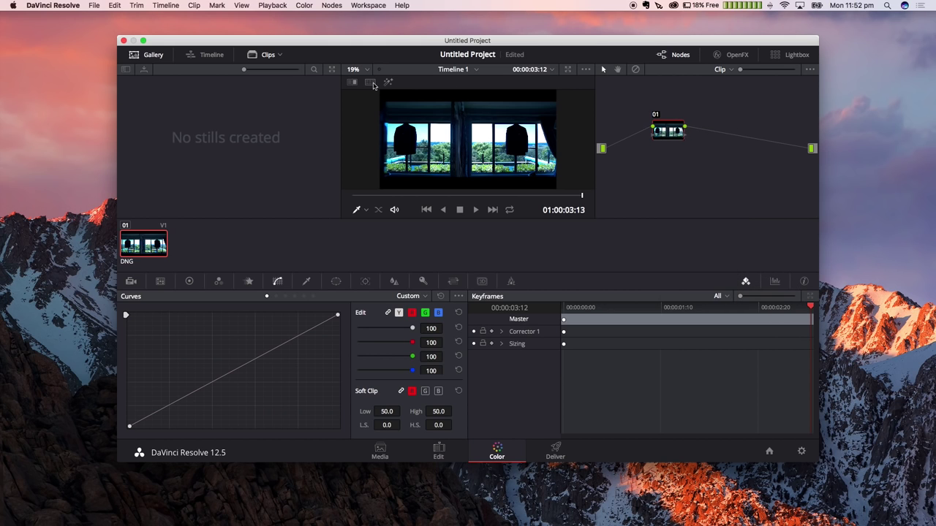
{"action": "left_click", "coordinate": [123, 41]}
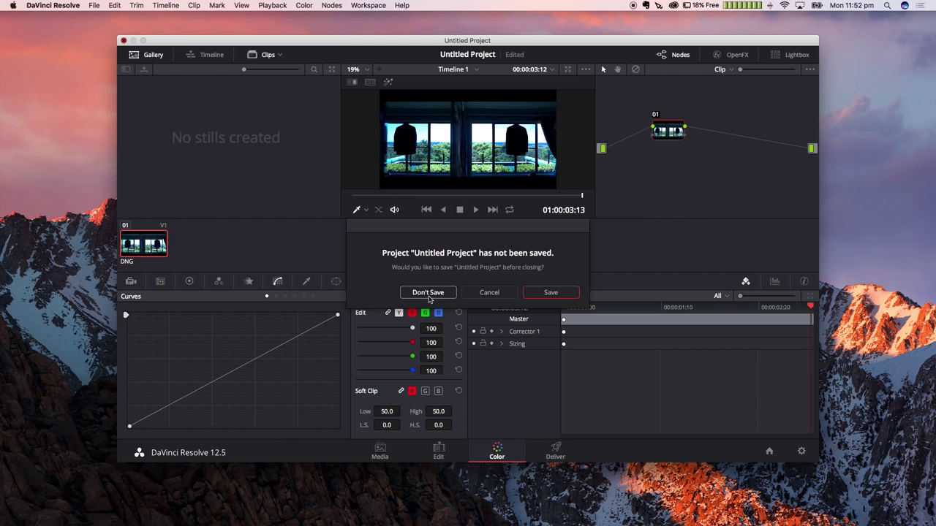
{"action": "left_click", "coordinate": [428, 293]}
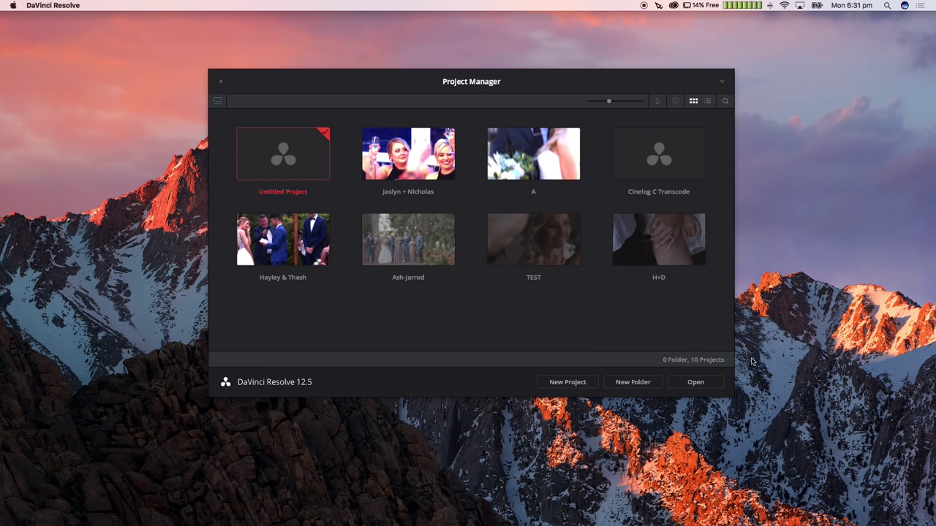
Reopen the project full-screen and set Project Settings colour science to DaVinci YRGB Color Managed
{"action": "left_click", "coordinate": [698, 383]}
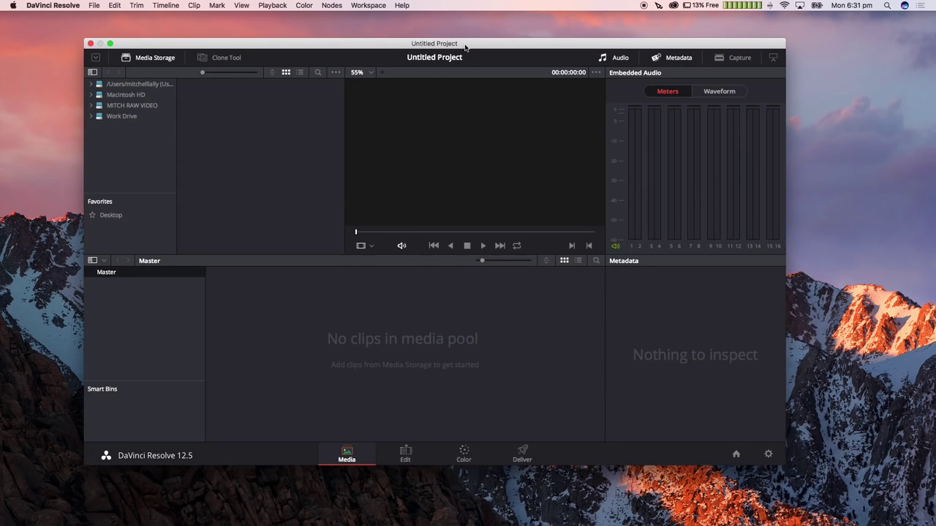
{"action": "double_click", "coordinate": [465, 44]}
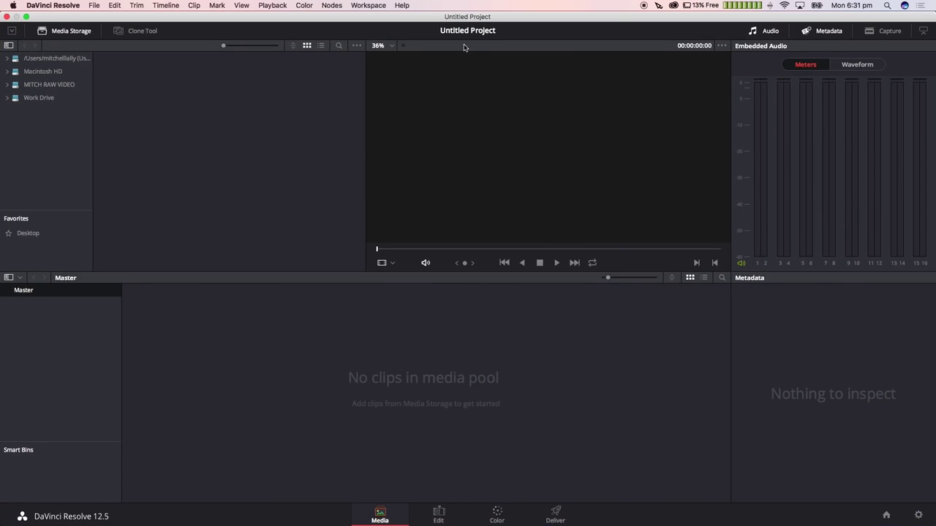
{"action": "left_click", "coordinate": [93, 6]}
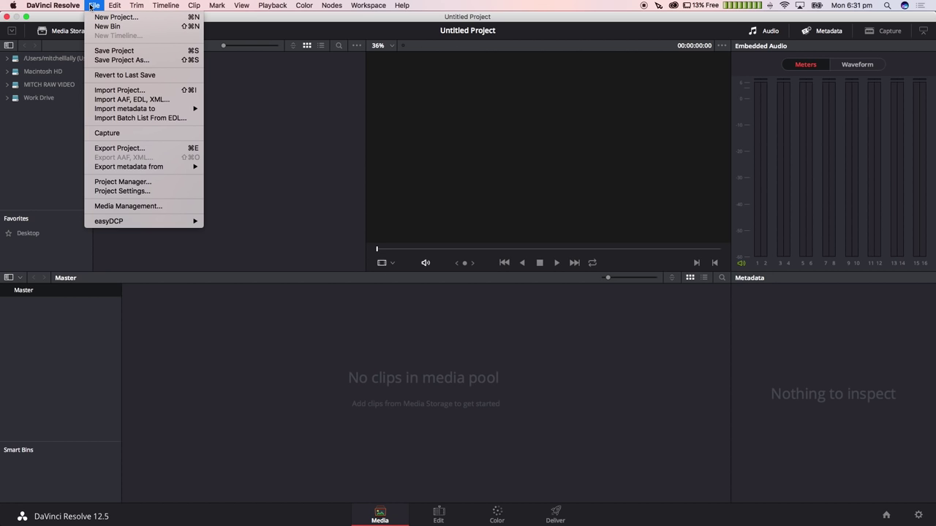
{"action": "left_click", "coordinate": [141, 192]}
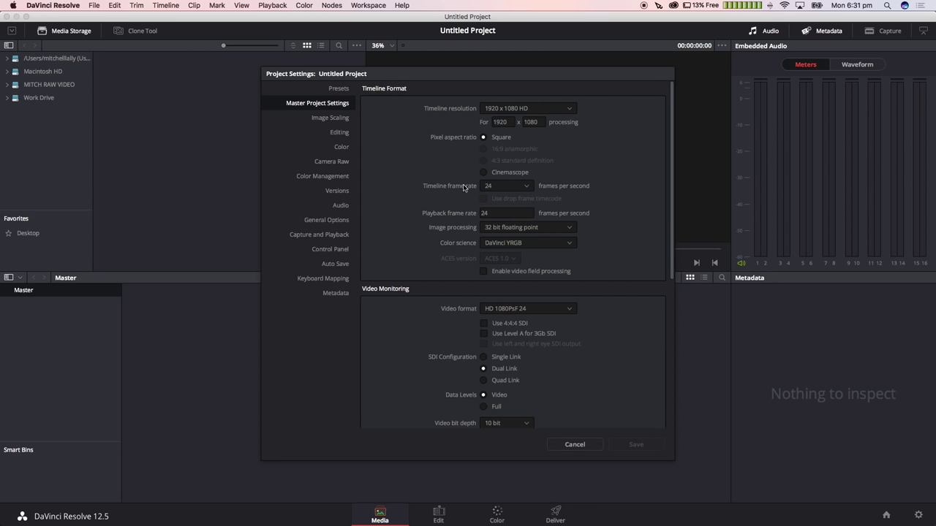
{"action": "left_click", "coordinate": [532, 247]}
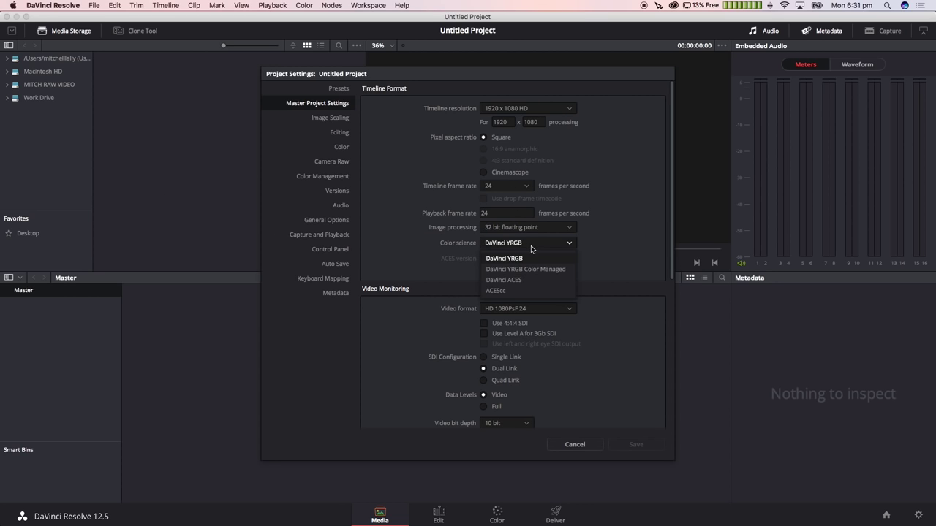
{"action": "left_click", "coordinate": [528, 269]}
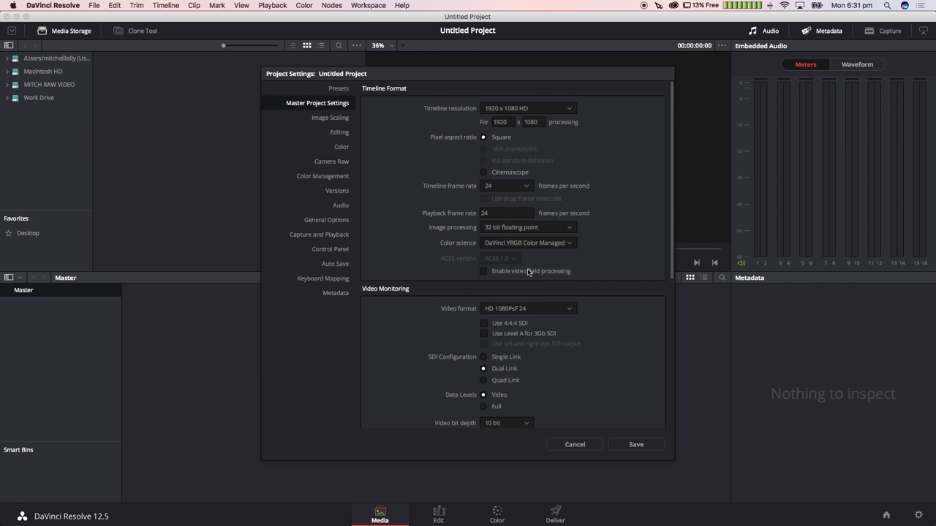
Set Camera Raw decoding to ARRI Default
{"action": "left_click", "coordinate": [337, 164]}
{"action": "left_click", "coordinate": [523, 153]}
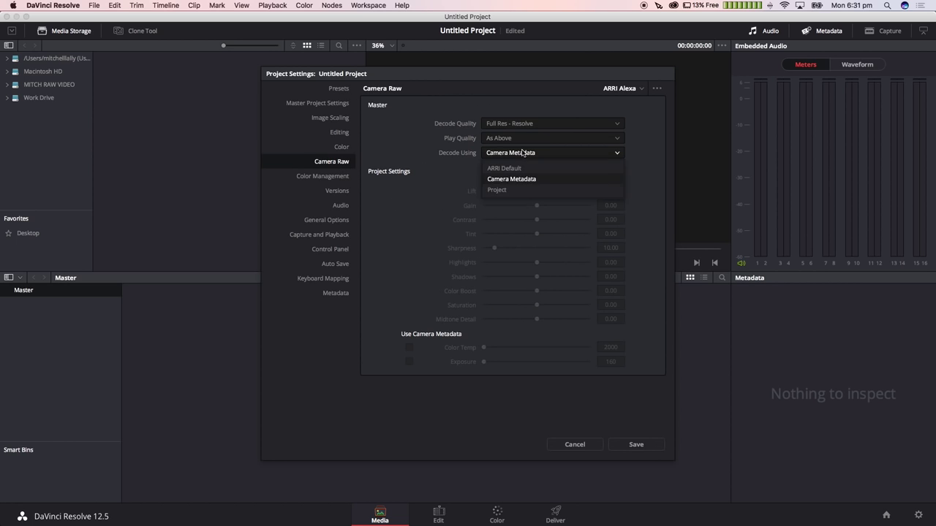
{"action": "left_click", "coordinate": [515, 169]}
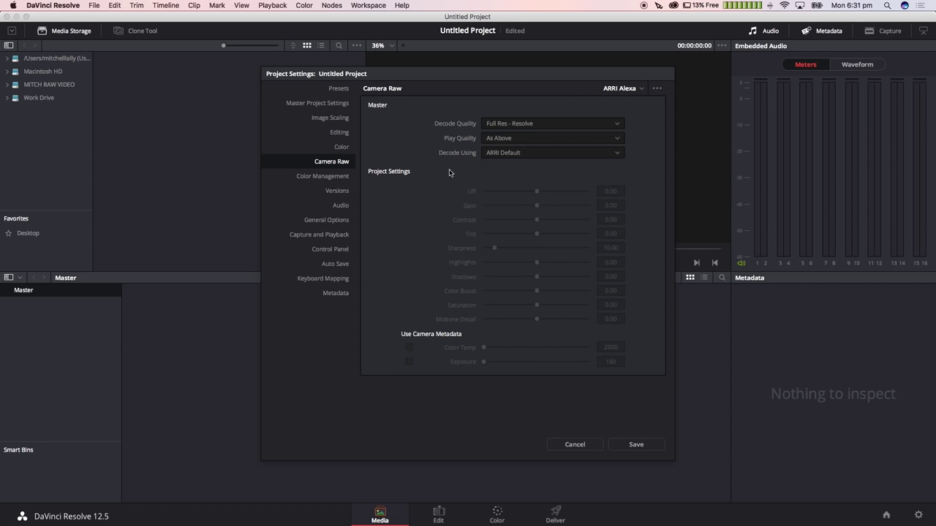
Set timeline and output colour spaces to ARRI Log C, disable the Mac display profile, and save
{"action": "left_click", "coordinate": [340, 175]}
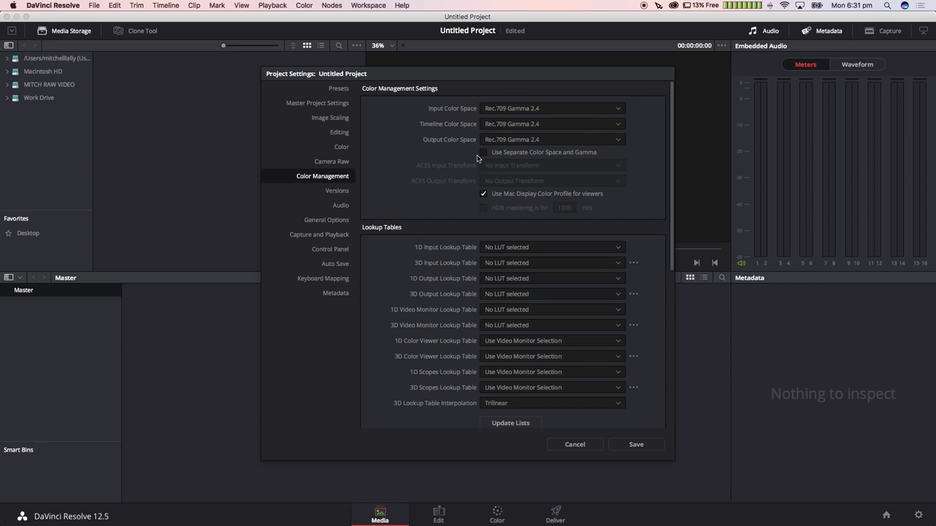
{"action": "left_click", "coordinate": [535, 126]}
{"action": "left_click_drag", "start_coordinate": [620, 191], "coordinate": [619, 145]}
{"action": "left_click", "coordinate": [574, 141]}
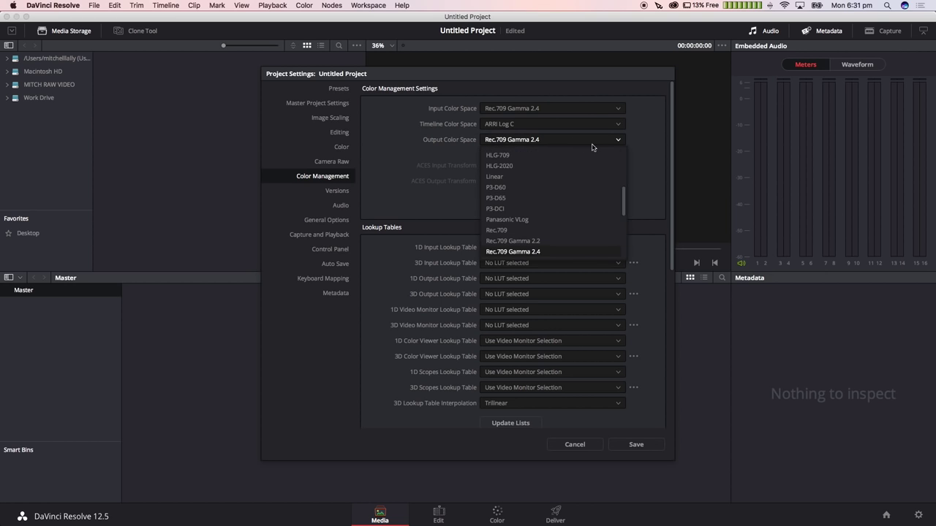
{"action": "left_click_drag", "start_coordinate": [623, 193], "coordinate": [623, 157]}
{"action": "left_click", "coordinate": [594, 166]}
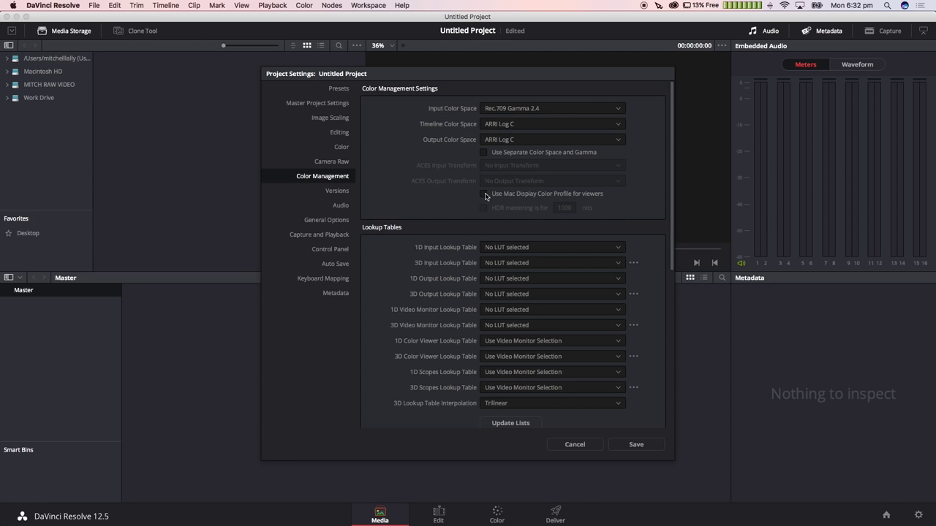
{"action": "left_click", "coordinate": [485, 194]}
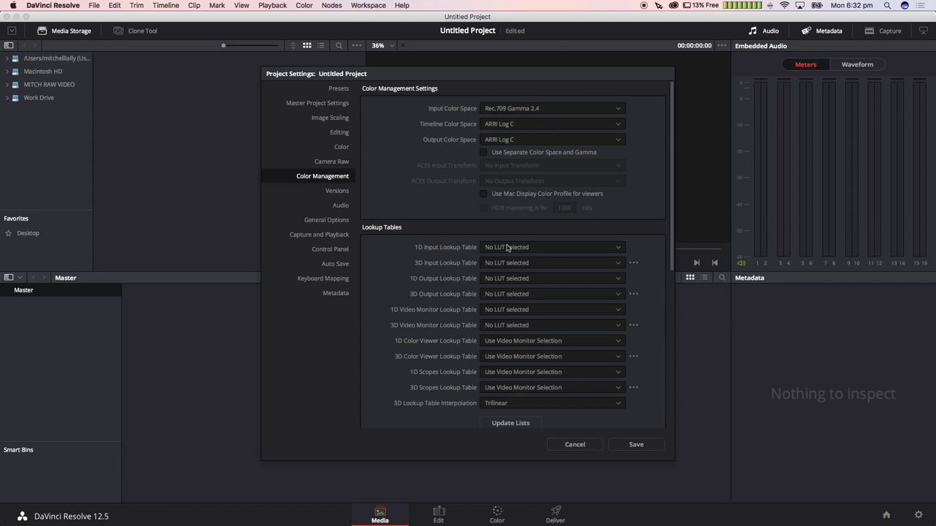
{"action": "left_click", "coordinate": [626, 446]}
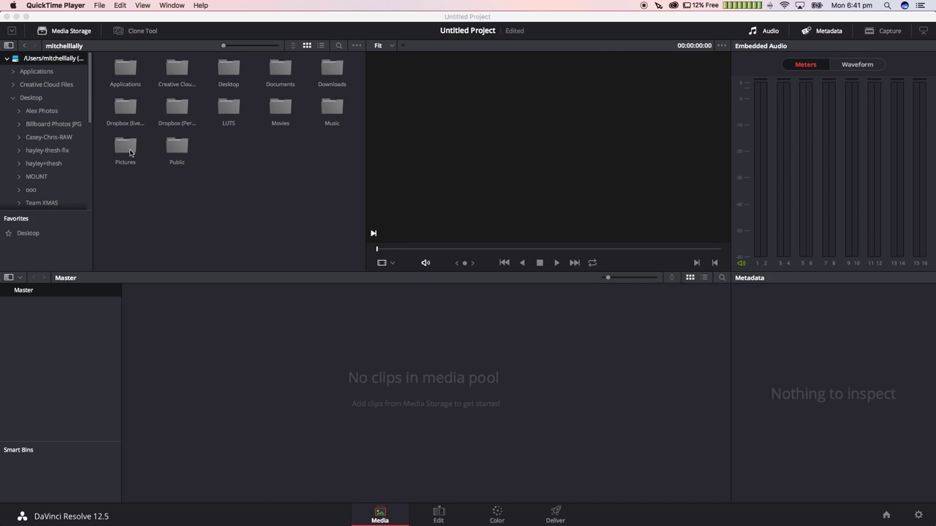
Add the 2-M01 clip folders from MOUNT to the media pool, keeping the project frame rate
{"action": "left_click", "coordinate": [35, 178]}
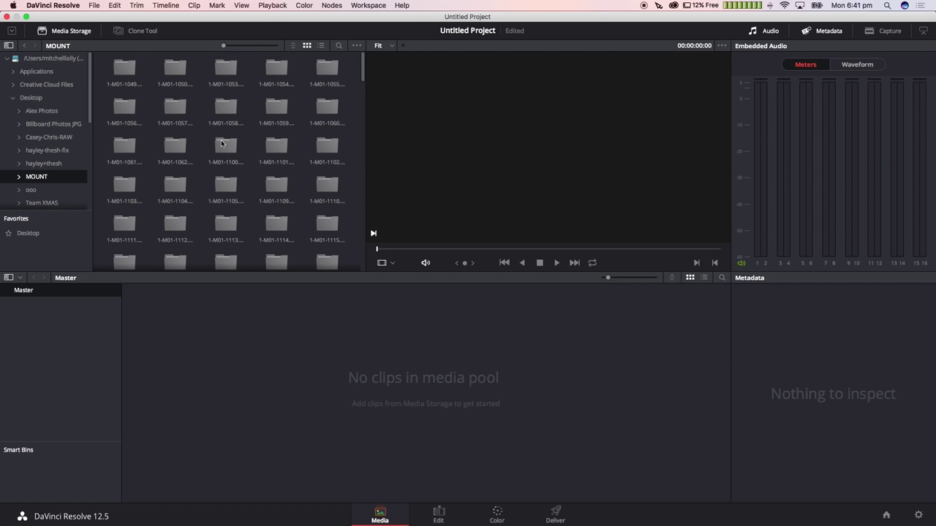
{"action": "left_click_drag", "start_coordinate": [361, 69], "coordinate": [358, 96]}
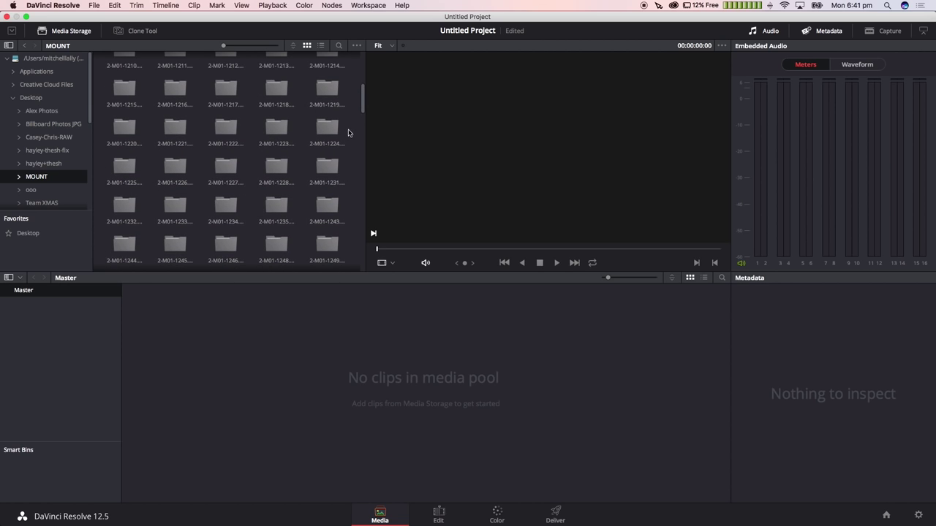
{"action": "left_click_drag", "start_coordinate": [349, 129], "coordinate": [269, 358]}
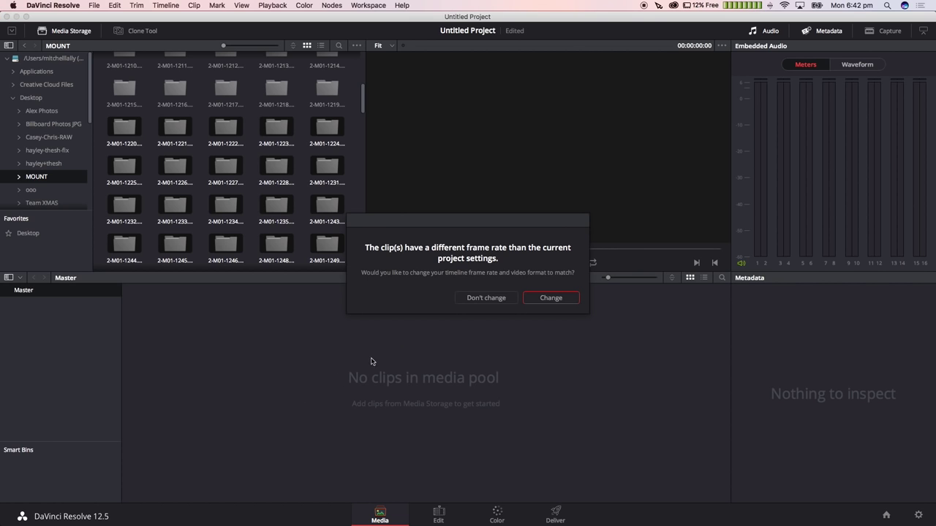
{"action": "left_click", "coordinate": [479, 302]}
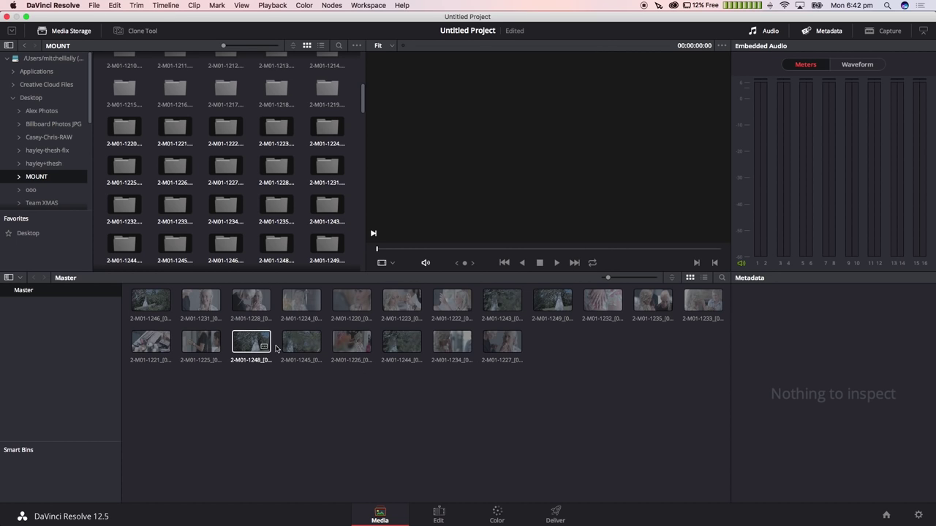
On the Edit page, override all media pool clips' video frame rate to 23.976 via Clip Attributes
{"action": "left_click", "coordinate": [438, 515]}
{"action": "scroll", "coordinate": [183, 177], "scroll_direction": "up", "scroll_amount": 2}
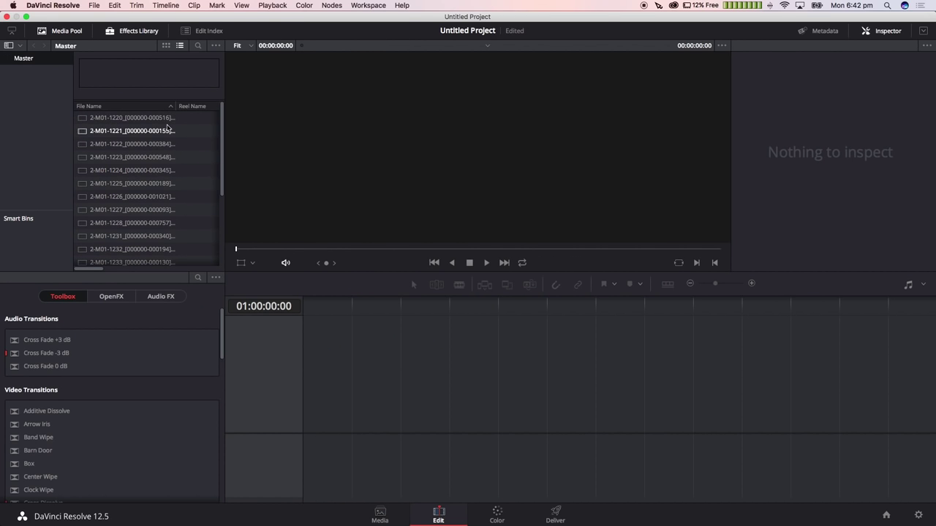
{"action": "left_click", "coordinate": [165, 122]}
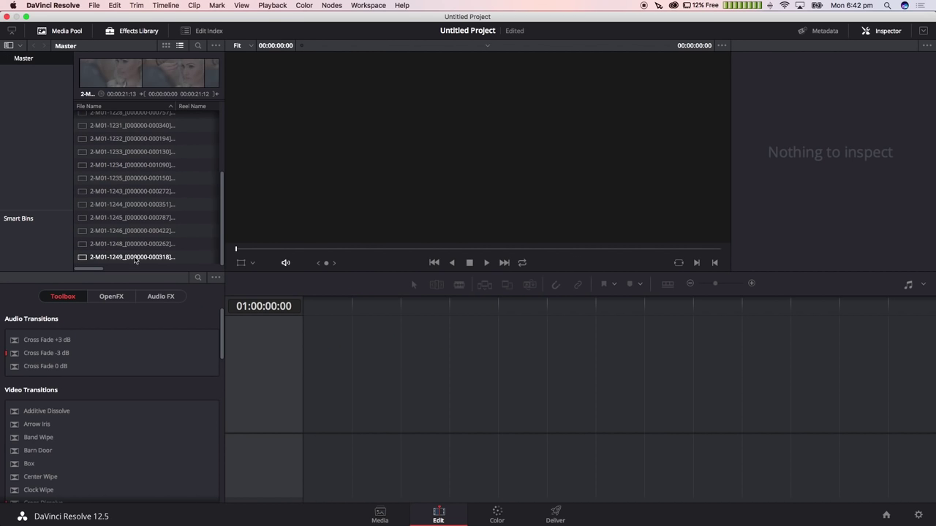
{"action": "scroll", "coordinate": [139, 241], "scroll_direction": "down", "scroll_amount": 5}
{"action": "left_click", "coordinate": [135, 258], "text": "shift"}
{"action": "right_click", "coordinate": [145, 180]}
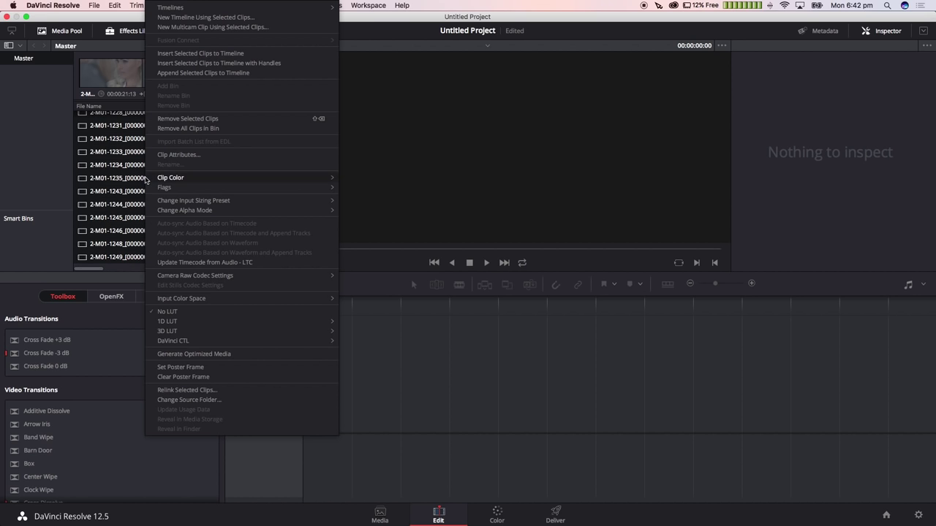
{"action": "left_click", "coordinate": [176, 155]}
{"action": "left_click", "coordinate": [354, 151]}
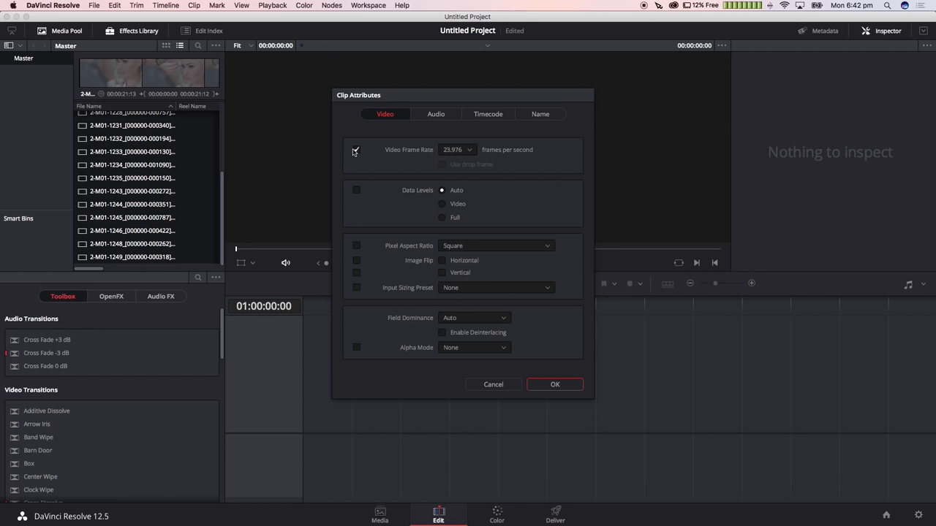
{"action": "left_click", "coordinate": [549, 386]}
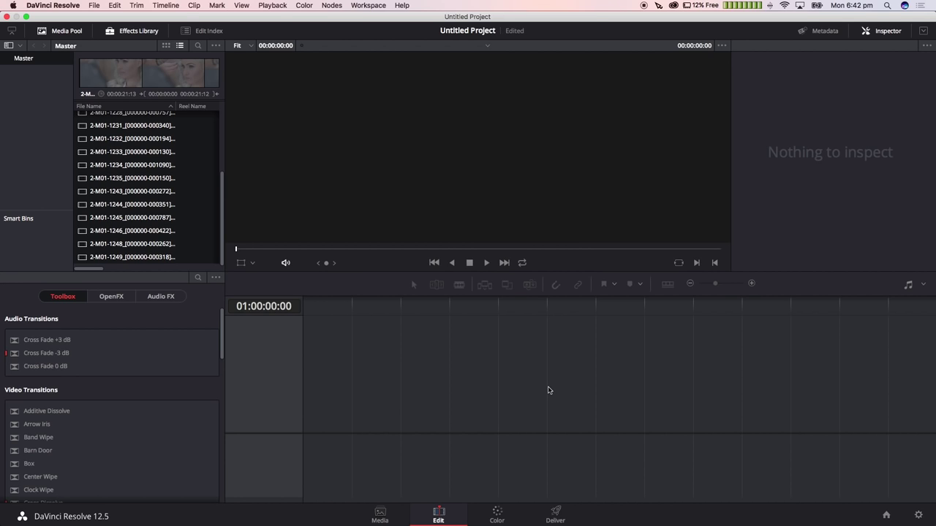
Place all clips on V1 of a new Timeline 1, scrub to preview, and go to the Color page
{"action": "left_click_drag", "start_coordinate": [173, 181], "coordinate": [307, 425]}
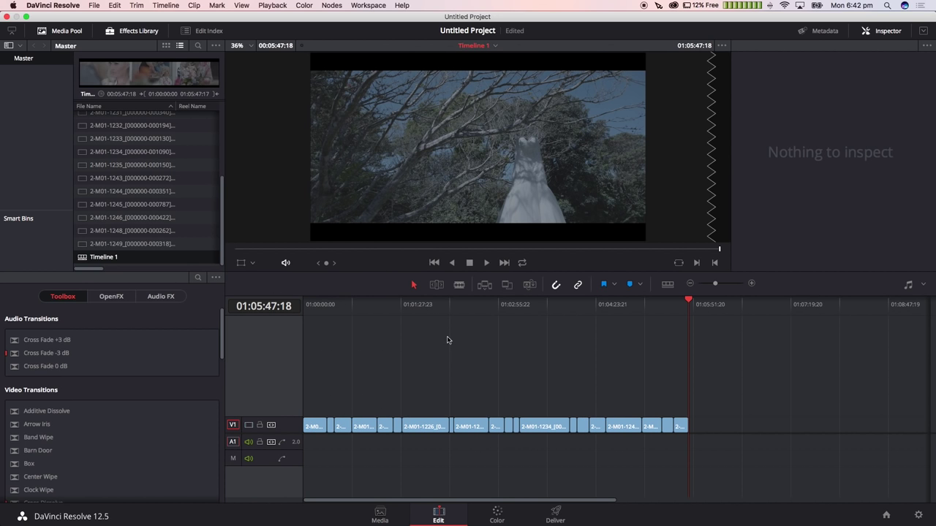
{"action": "left_click_drag", "start_coordinate": [465, 305], "coordinate": [570, 310]}
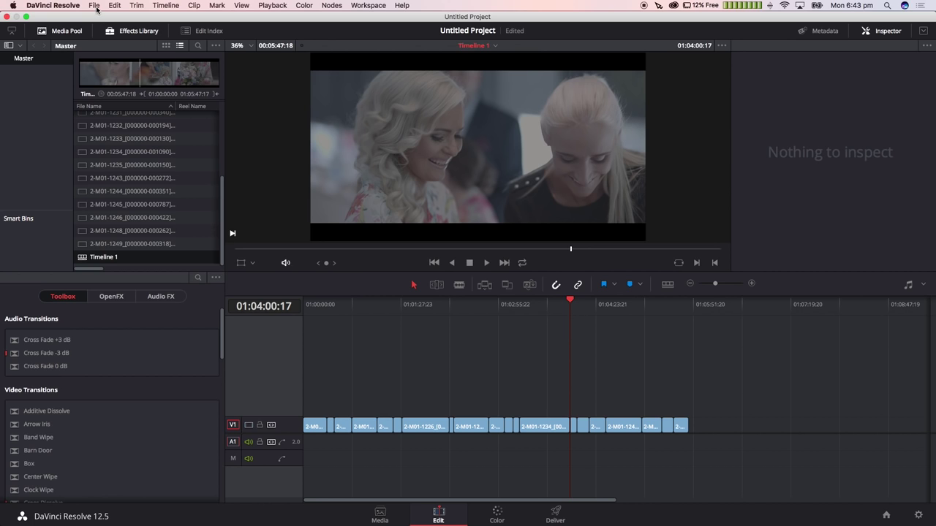
{"action": "left_click", "coordinate": [497, 515]}
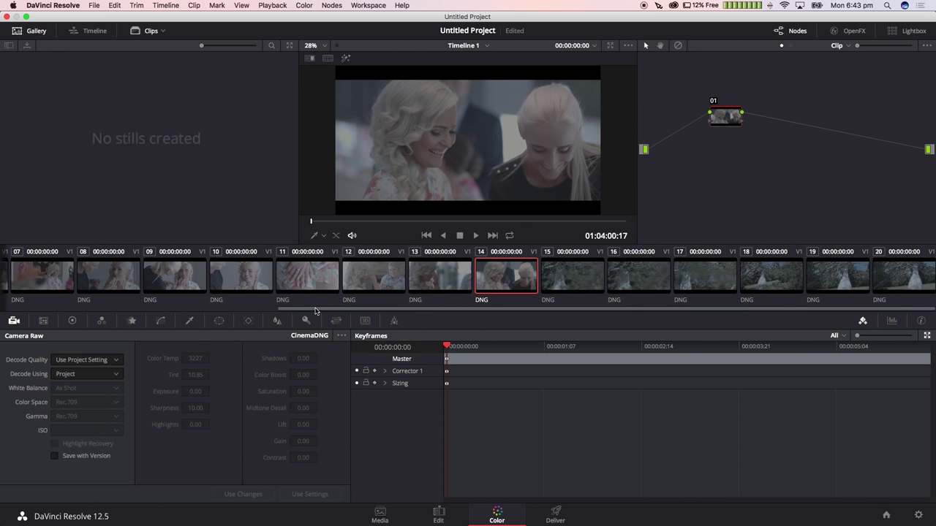
Set clip 01's Camera Raw to decode using Clip with Custom white balance
{"action": "left_click_drag", "start_coordinate": [316, 312], "coordinate": [30, 315]}
{"action": "left_click", "coordinate": [31, 271]}
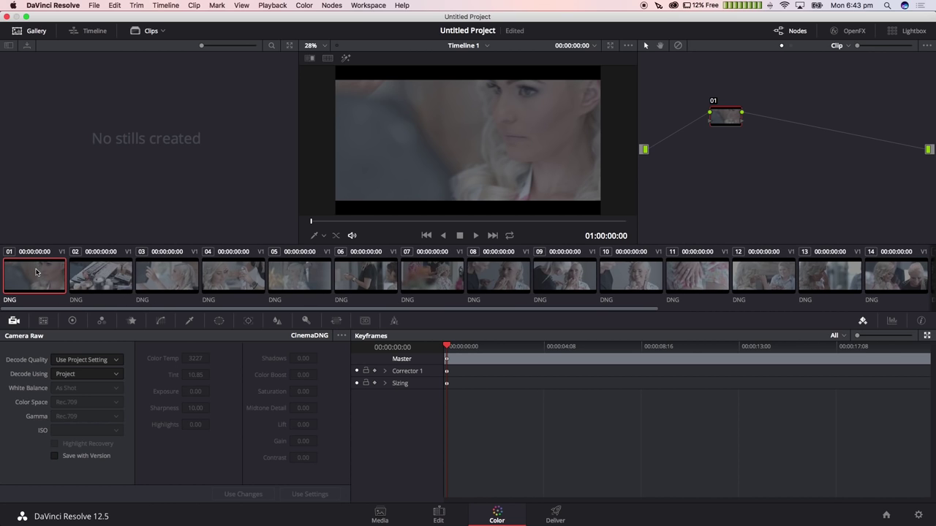
{"action": "left_click", "coordinate": [89, 375]}
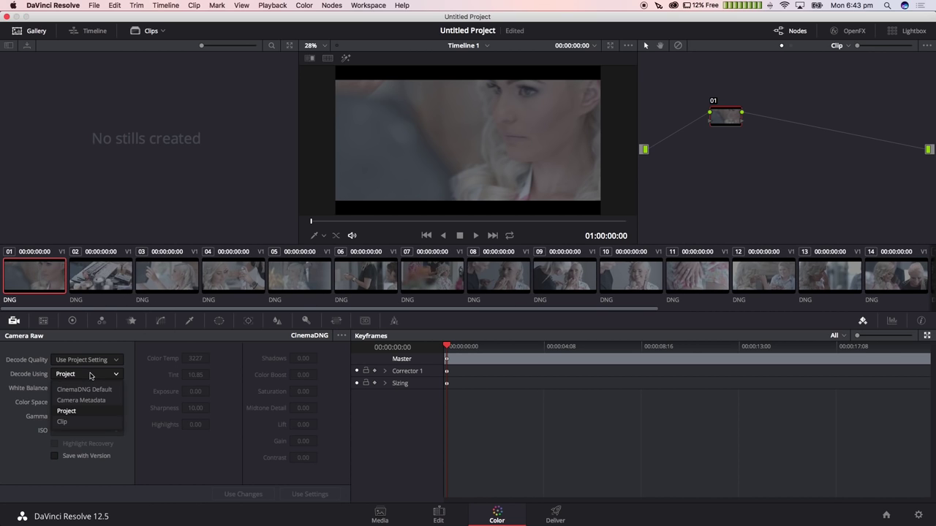
{"action": "left_click", "coordinate": [86, 423]}
{"action": "left_click", "coordinate": [86, 388]}
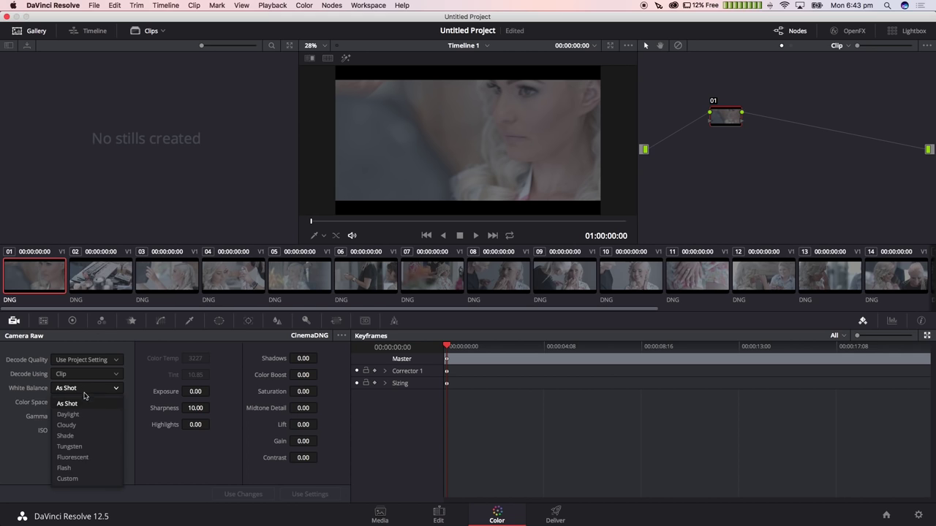
{"action": "left_click", "coordinate": [82, 480]}
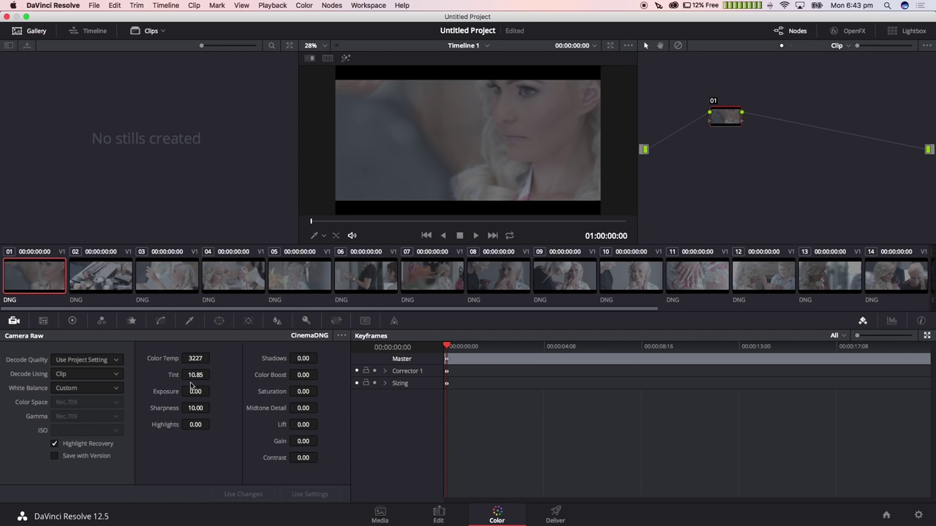
Set clip 01's Tint to 20, Sharpness to 35 and Gain to 50
{"action": "left_click", "coordinate": [194, 375]}
{"action": "type", "text": "20"}
{"action": "key", "text": "Return"}
{"action": "left_click", "coordinate": [195, 408]}
{"action": "type", "text": "35"}
{"action": "key", "text": "Return"}
{"action": "left_click", "coordinate": [303, 441]}
{"action": "key", "text": "Return"}
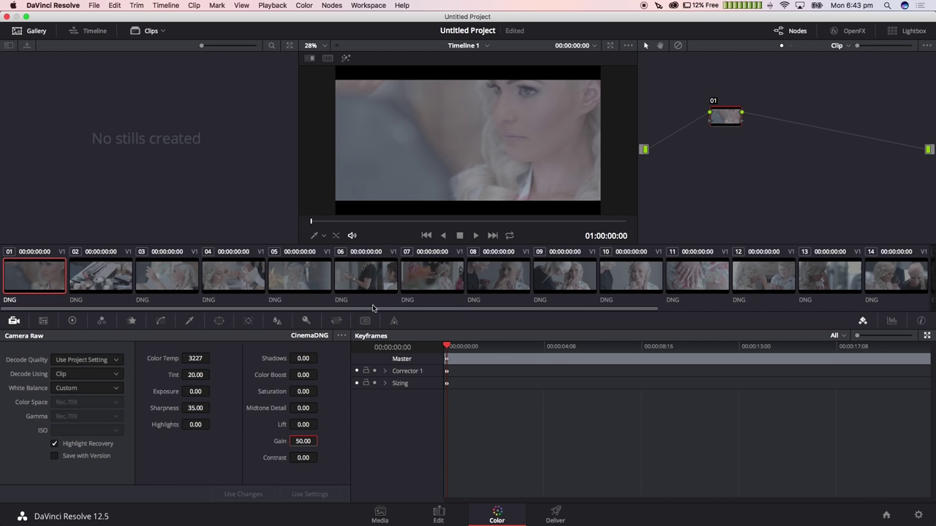
{"action": "left_click_drag", "start_coordinate": [370, 309], "coordinate": [335, 325]}
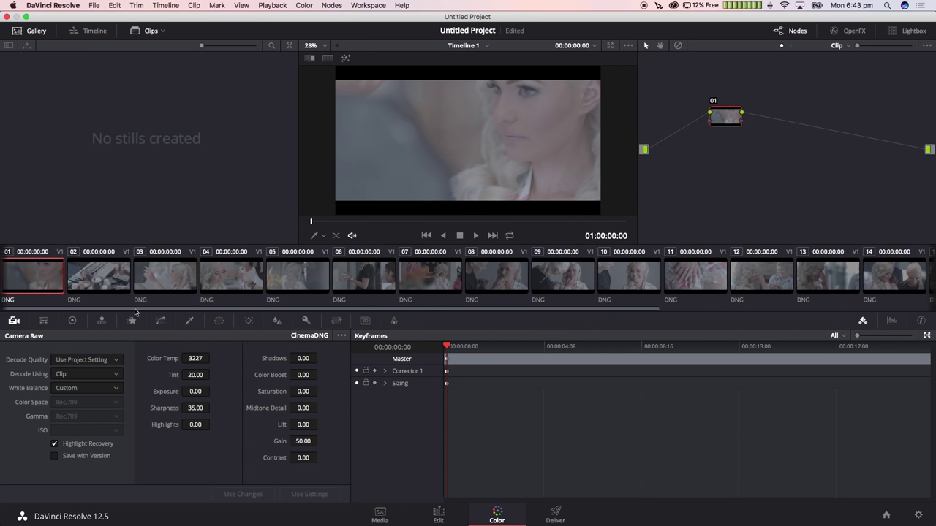
Select all clips and apply clip 01's raw settings to them with Use Settings
{"action": "scroll", "coordinate": [141, 312], "scroll_direction": "right", "scroll_amount": 10}
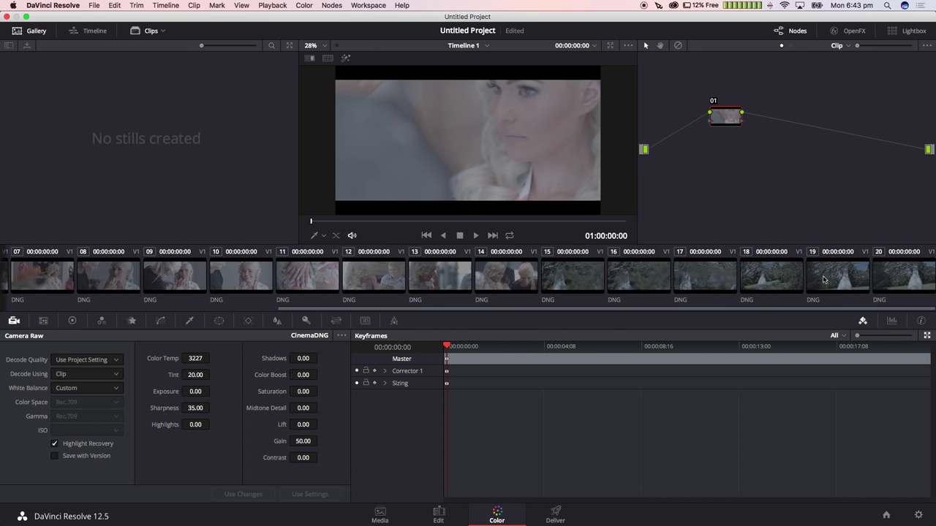
{"action": "left_click", "coordinate": [896, 274], "text": "shift"}
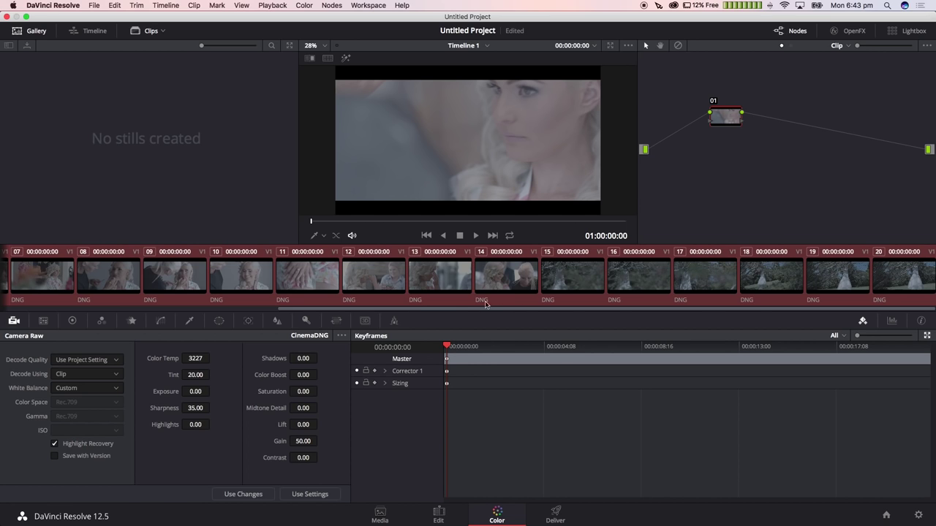
{"action": "left_click", "coordinate": [308, 495]}
Verify clips 05 and 07 show Custom white balance, Tint 20 and Gain 50
{"action": "left_click_drag", "start_coordinate": [356, 309], "coordinate": [260, 312]}
{"action": "scroll", "coordinate": [315, 286], "scroll_direction": "left", "scroll_amount": 5}
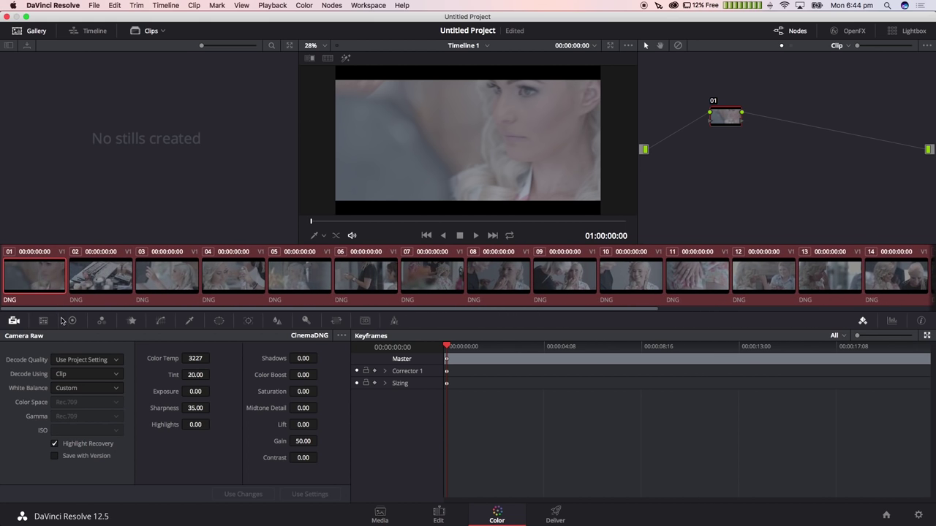
{"action": "left_click", "coordinate": [306, 285]}
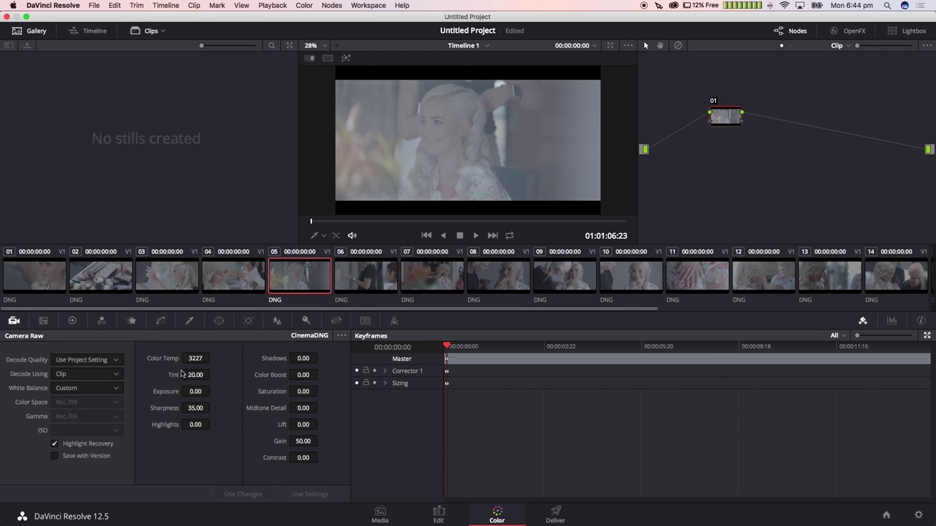
{"action": "left_click", "coordinate": [457, 285]}
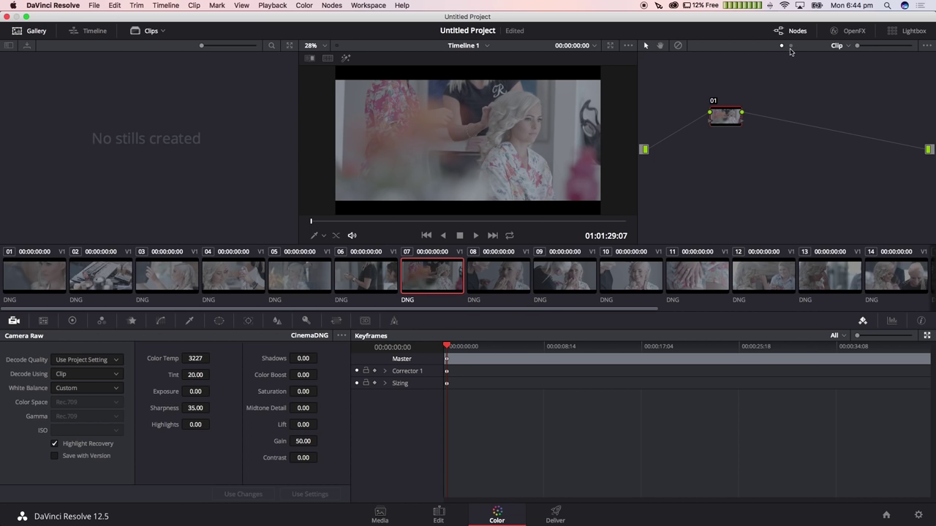
Switch the node editor's Clip/Timeline dropdown to Timeline
{"action": "left_click", "coordinate": [841, 49]}
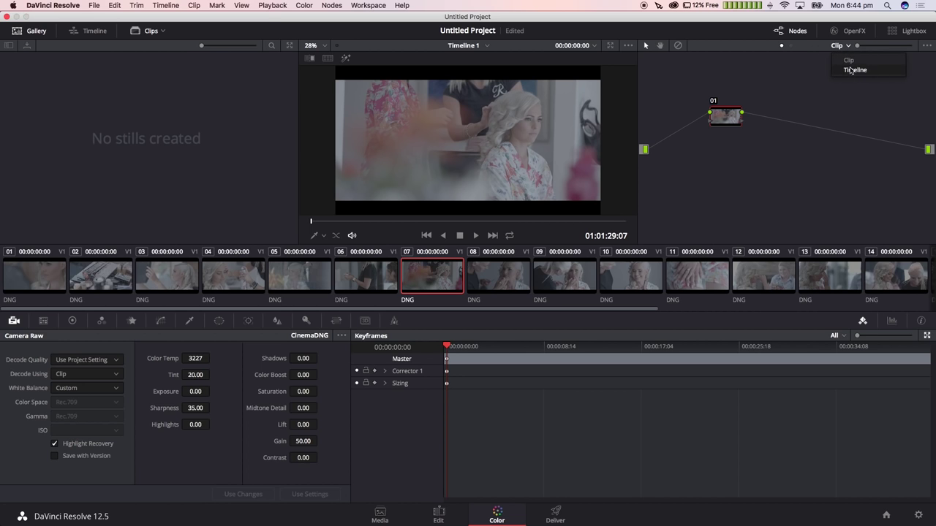
{"action": "left_click", "coordinate": [845, 67]}
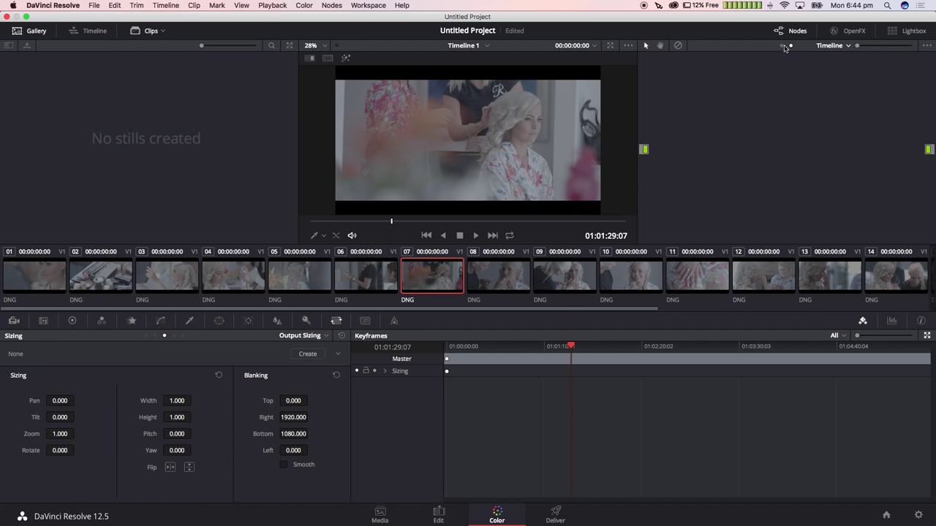
{"action": "left_click", "coordinate": [784, 46]}
{"action": "left_click", "coordinate": [845, 49]}
{"action": "left_click", "coordinate": [845, 69]}
Scrub through the timeline toward its end, then return to the start on clip 01
{"action": "left_click", "coordinate": [424, 221]}
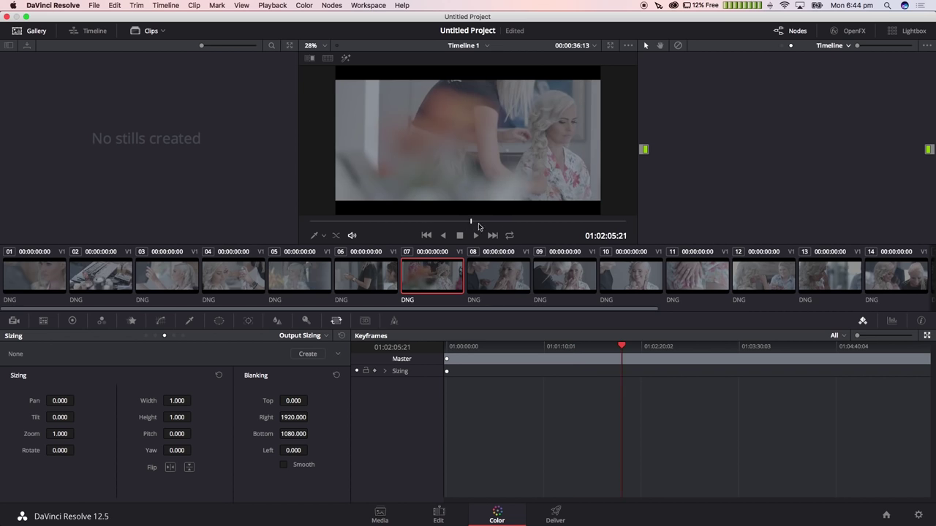
{"action": "left_click_drag", "start_coordinate": [473, 223], "coordinate": [574, 221]}
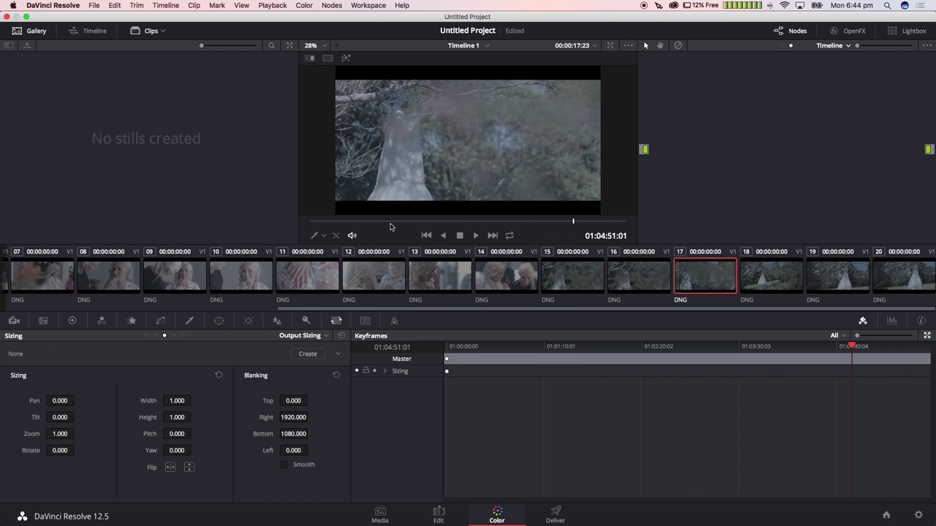
{"action": "left_click", "coordinate": [339, 222]}
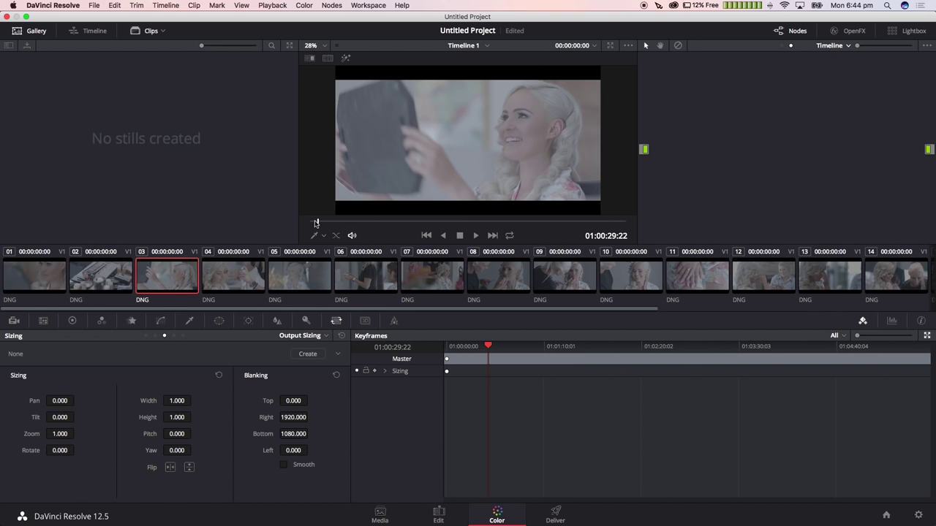
{"action": "left_click", "coordinate": [313, 222]}
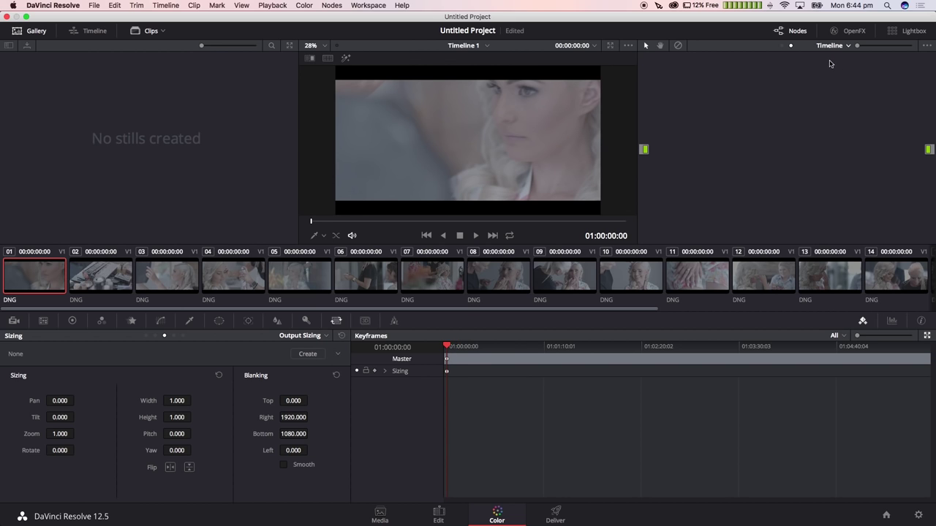
Add a corrector node wired to the timeline output and apply the MTL_Lut 3D LUT
{"action": "right_click", "coordinate": [774, 139]}
{"action": "mouse_move", "coordinate": [790, 154]}
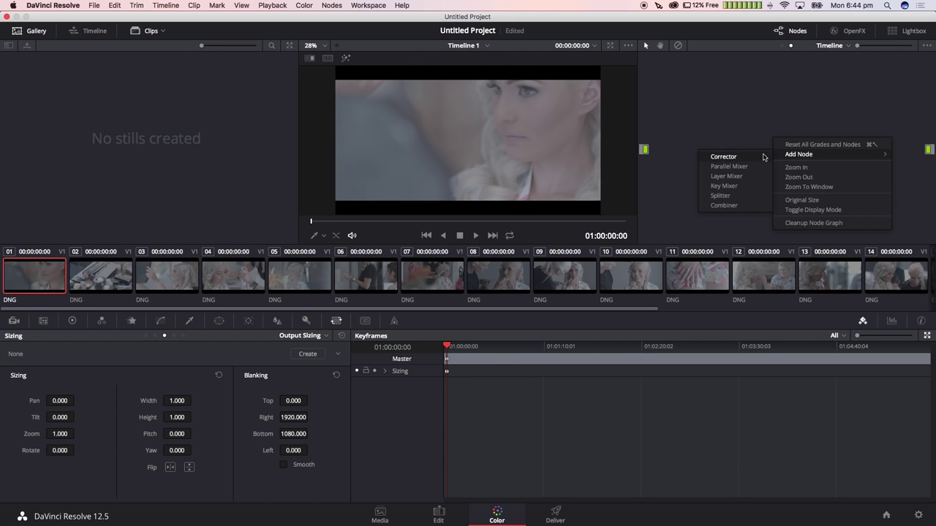
{"action": "left_click", "coordinate": [753, 158]}
{"action": "left_click_drag", "start_coordinate": [769, 139], "coordinate": [645, 150]}
{"action": "left_click_drag", "start_coordinate": [791, 117], "coordinate": [930, 151]}
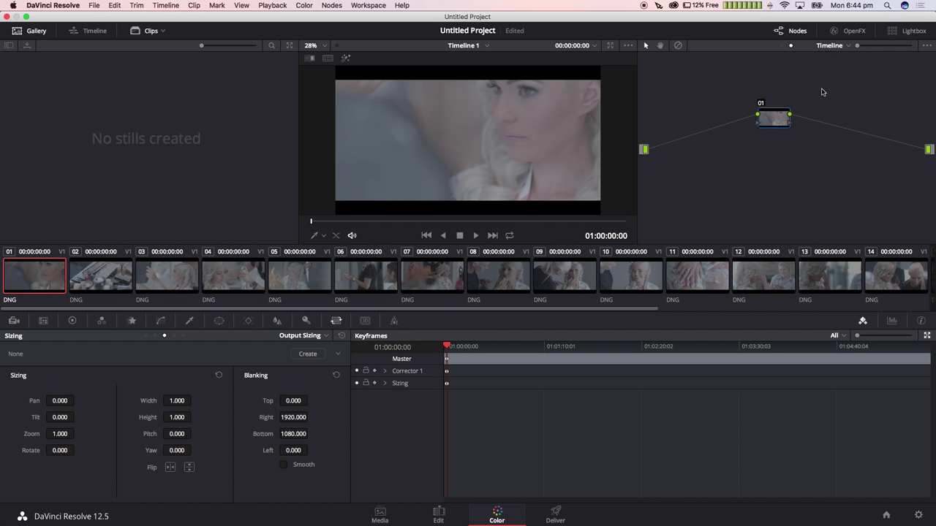
{"action": "right_click", "coordinate": [775, 125]}
{"action": "mouse_move", "coordinate": [807, 219]}
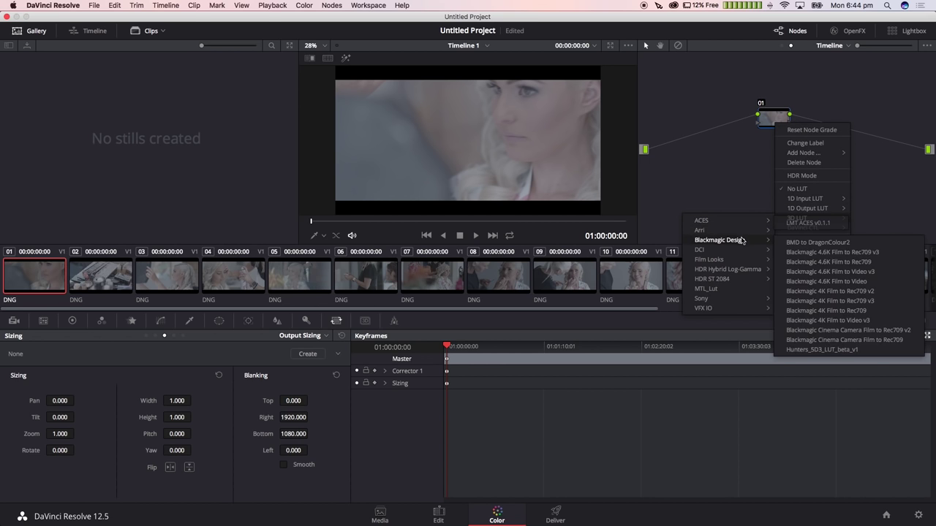
{"action": "left_click", "coordinate": [707, 289]}
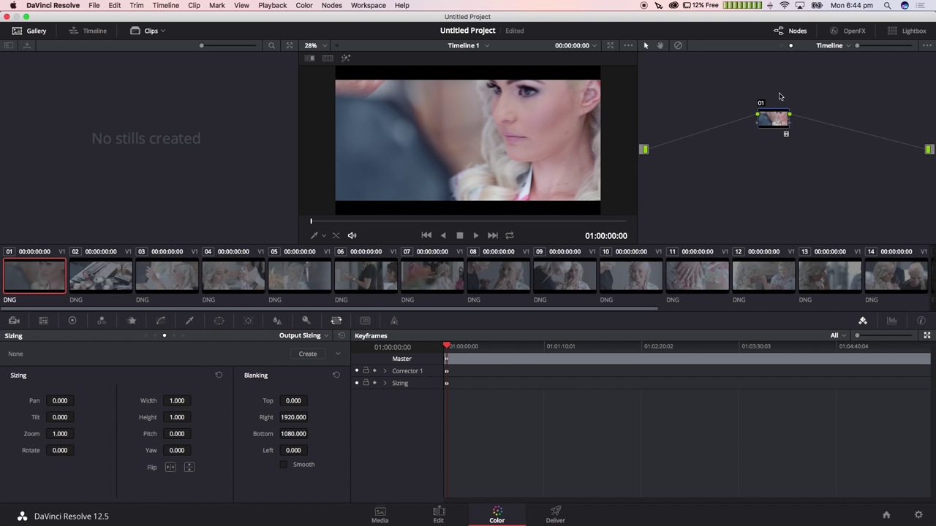
Preview clips 04, 06, 08, 10, 12 and 14 with the LUT applied
{"action": "scroll", "coordinate": [154, 306], "scroll_direction": "right", "scroll_amount": 2}
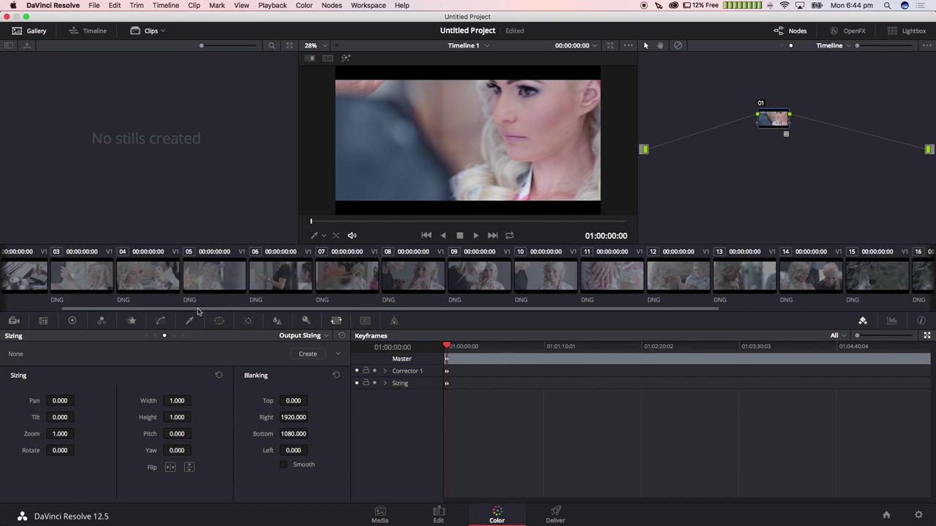
{"action": "left_click", "coordinate": [215, 277]}
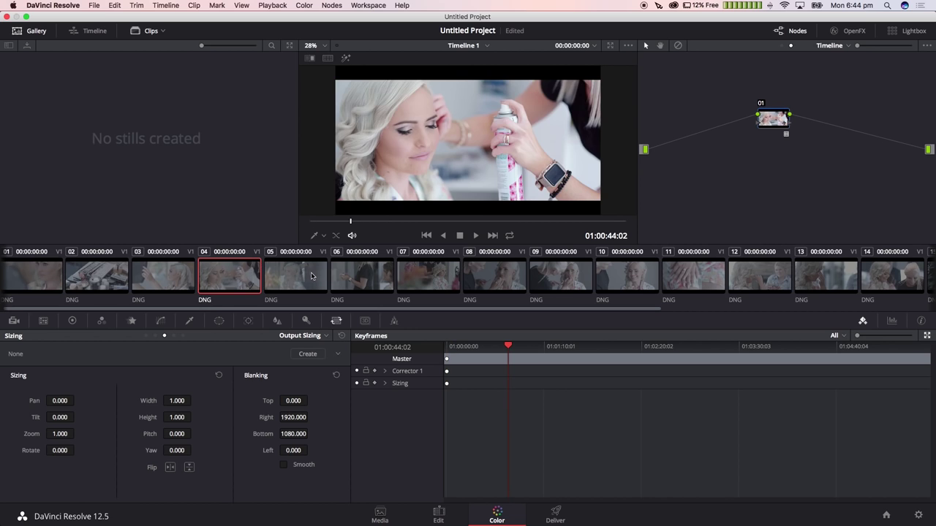
{"action": "left_click", "coordinate": [335, 275]}
{"action": "left_click", "coordinate": [498, 273]}
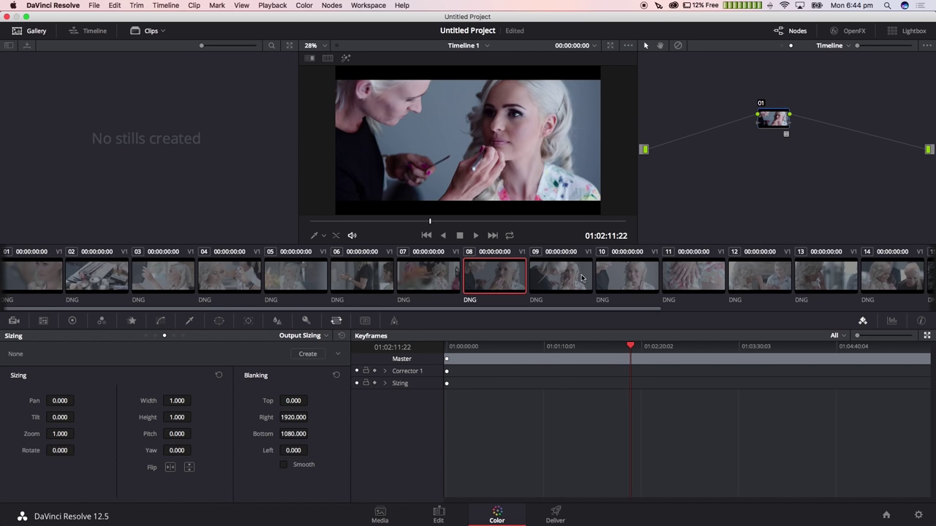
{"action": "left_click", "coordinate": [613, 276]}
{"action": "left_click", "coordinate": [753, 276]}
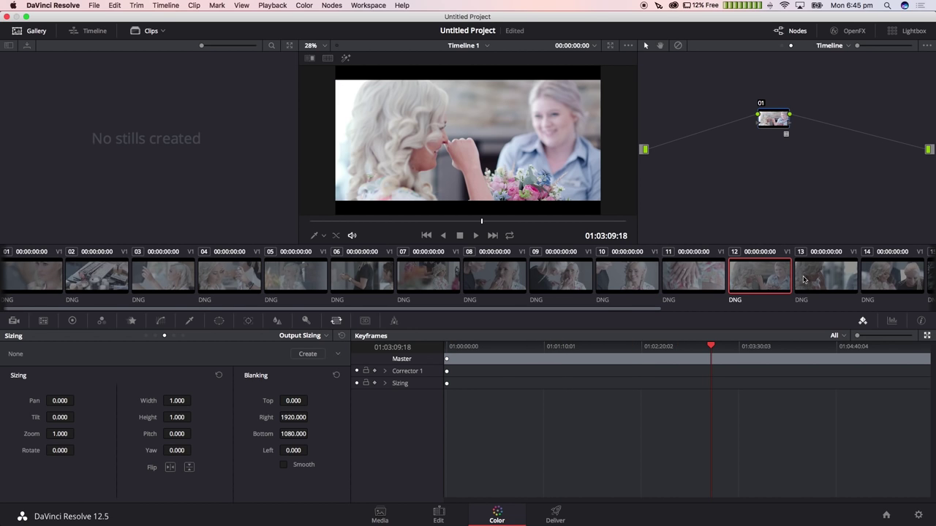
{"action": "left_click", "coordinate": [874, 280]}
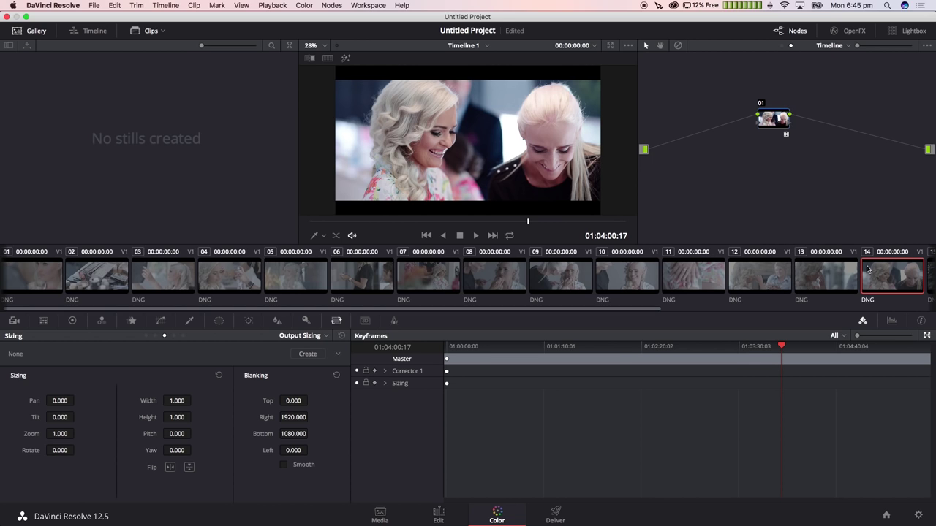
Switch back to clip-level grading and open clip 01's Camera Raw settings
{"action": "left_click", "coordinate": [784, 47]}
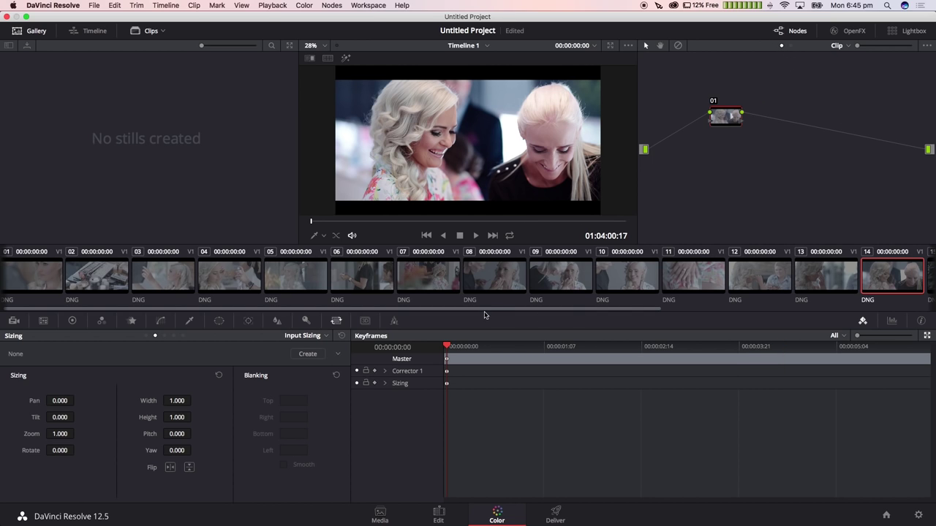
{"action": "scroll", "coordinate": [438, 311], "scroll_direction": "left", "scroll_amount": 1}
{"action": "left_click", "coordinate": [45, 294]}
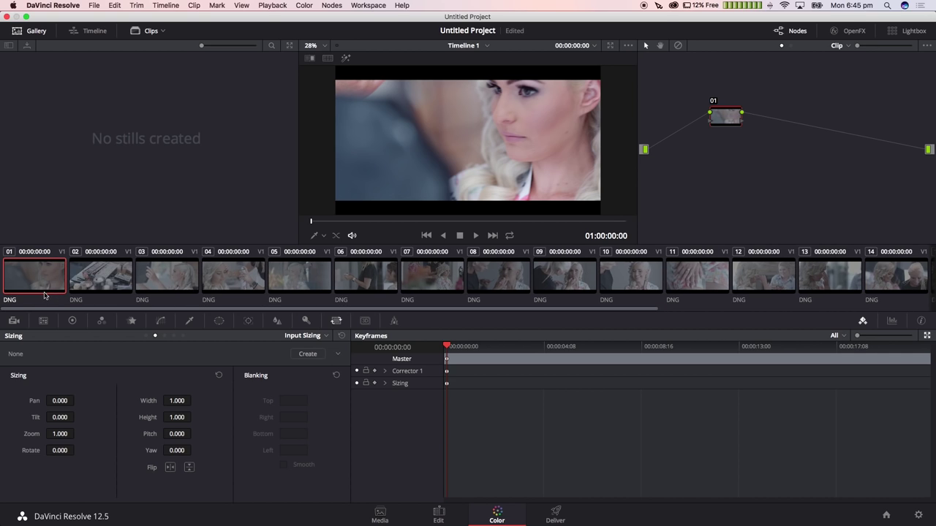
{"action": "left_click", "coordinate": [14, 322]}
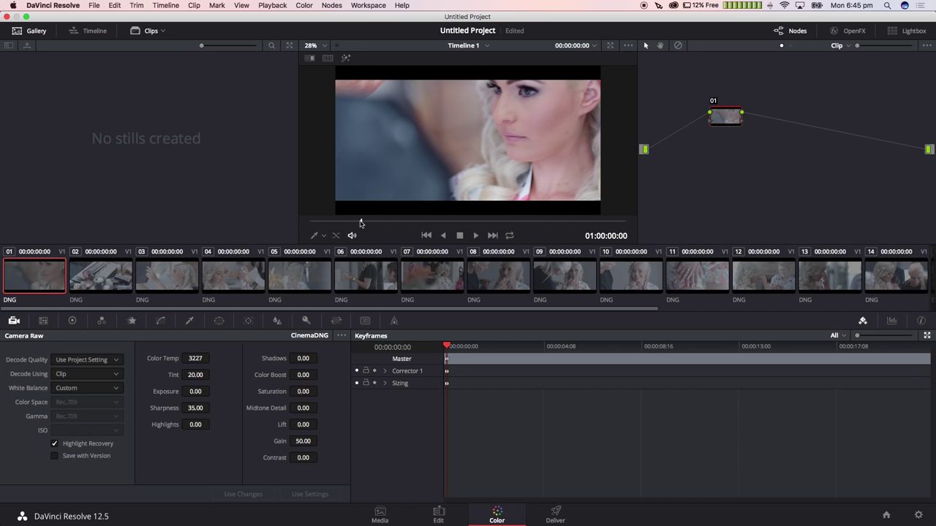
Review clip 01, warm its Color Temp and lower its Gain slightly
{"action": "left_click_drag", "start_coordinate": [393, 224], "coordinate": [416, 224]}
{"action": "left_click", "coordinate": [434, 221]}
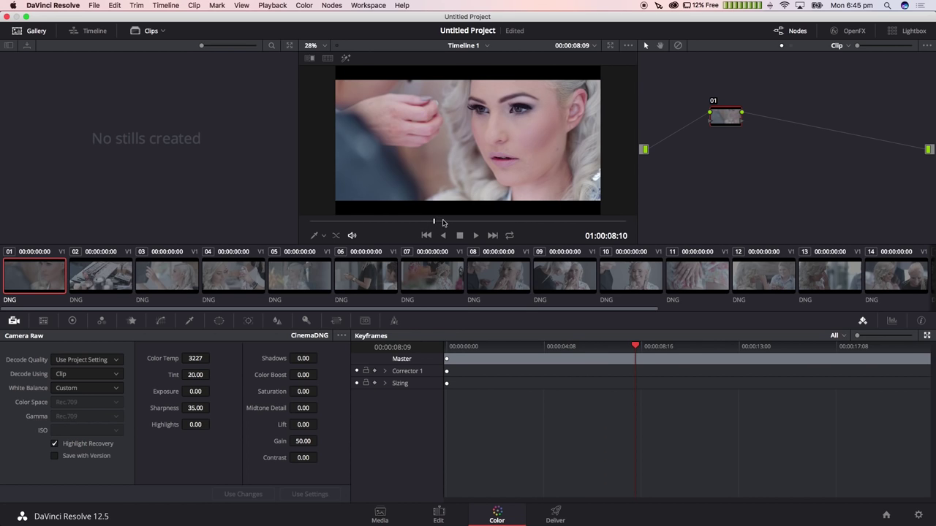
{"action": "left_click", "coordinate": [475, 223]}
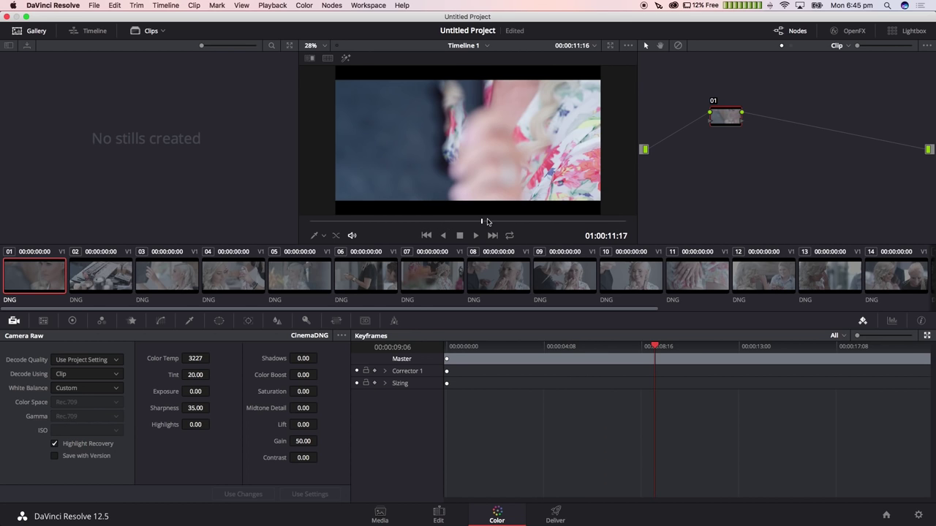
{"action": "left_click", "coordinate": [510, 223]}
{"action": "key", "text": "space"}
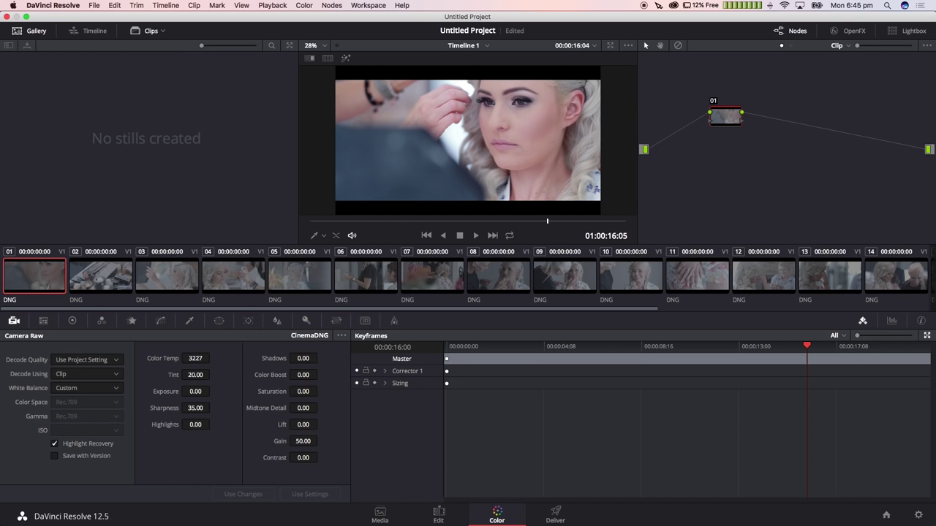
{"action": "left_click_drag", "start_coordinate": [205, 358], "coordinate": [212, 358]}
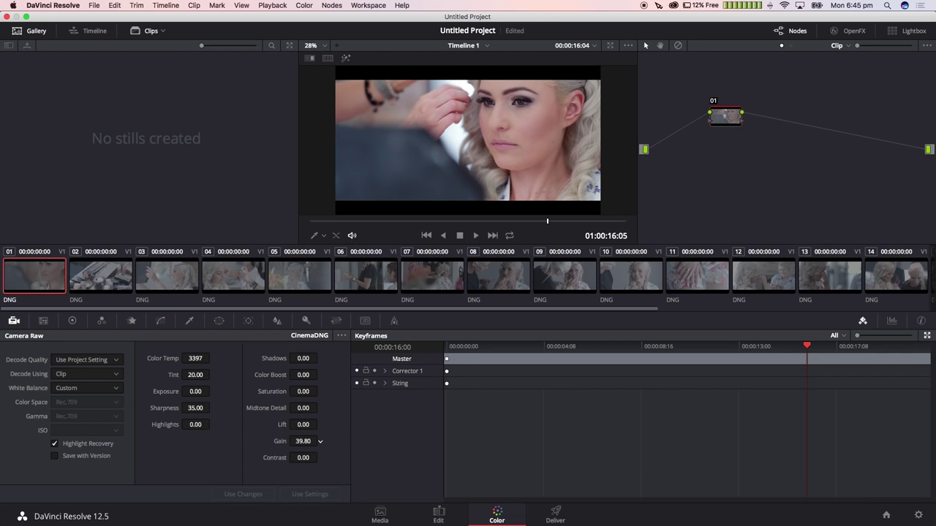
{"action": "left_click_drag", "start_coordinate": [319, 441], "coordinate": [302, 440]}
On clip 02, warm the Color Temp and set the Gain to 43.85
{"action": "left_click", "coordinate": [117, 282]}
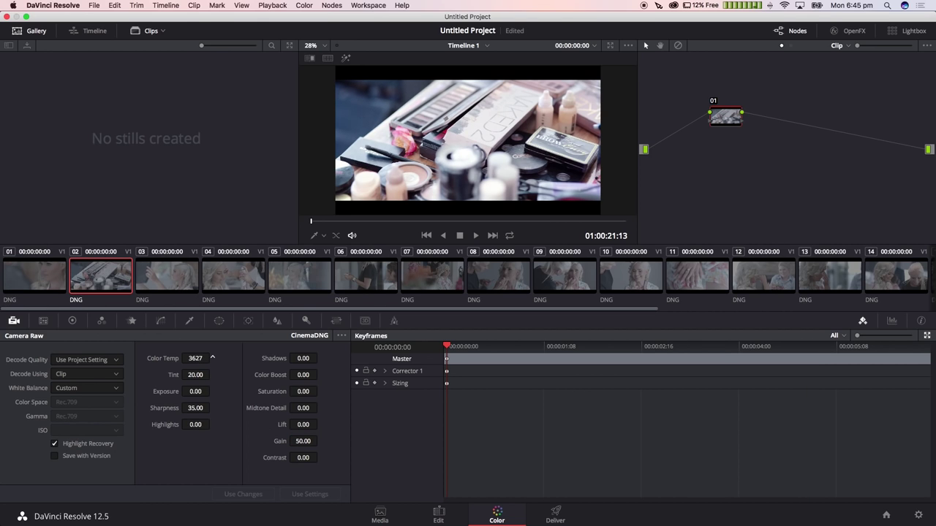
{"action": "left_click", "coordinate": [212, 358]}
{"action": "left_click_drag", "start_coordinate": [303, 441], "coordinate": [325, 441]}
{"action": "key", "text": "space"}
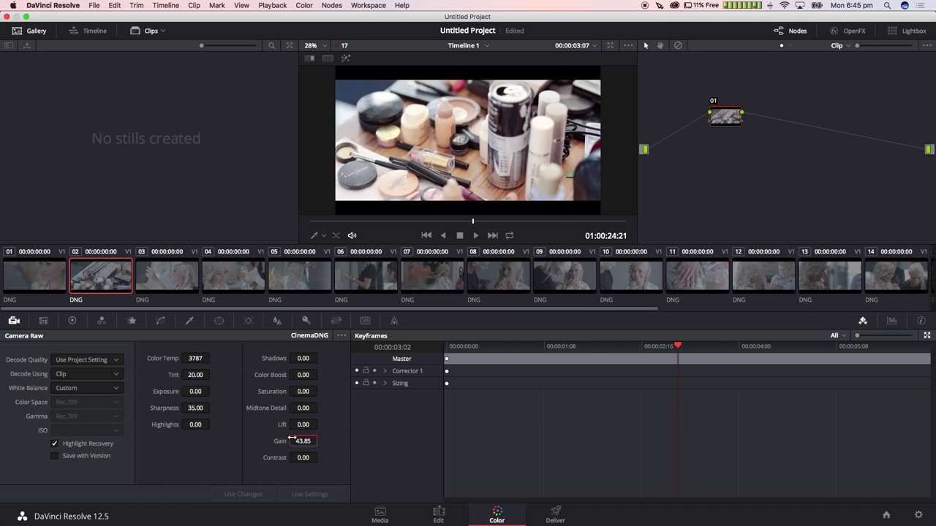
{"action": "left_click_drag", "start_coordinate": [212, 358], "coordinate": [213, 344]}
{"action": "left_click_drag", "start_coordinate": [316, 441], "coordinate": [319, 442]}
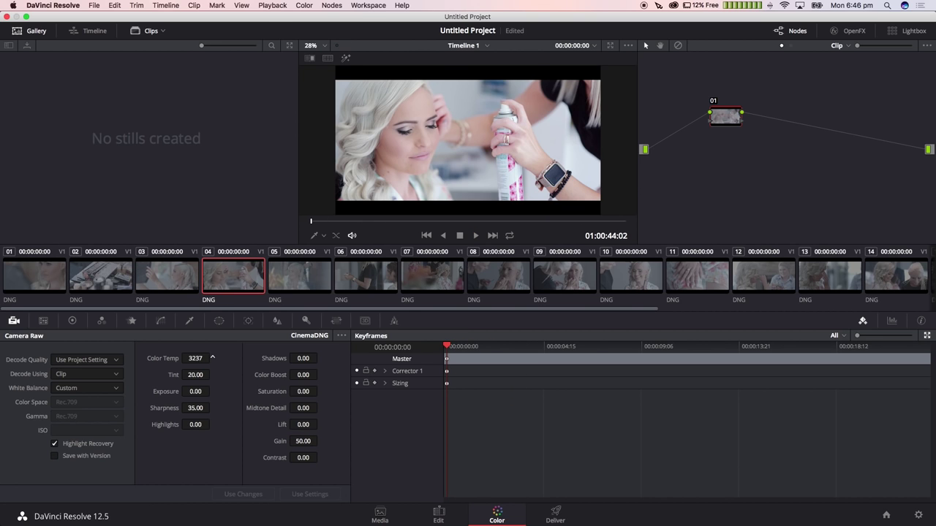
Set clip 04 to Color Temp 3607 and Gain 42.85, then select all clips
{"action": "left_click_drag", "start_coordinate": [212, 357], "coordinate": [213, 350]}
{"action": "left_click_drag", "start_coordinate": [303, 441], "coordinate": [293, 440]}
{"action": "left_click", "coordinate": [506, 221]}
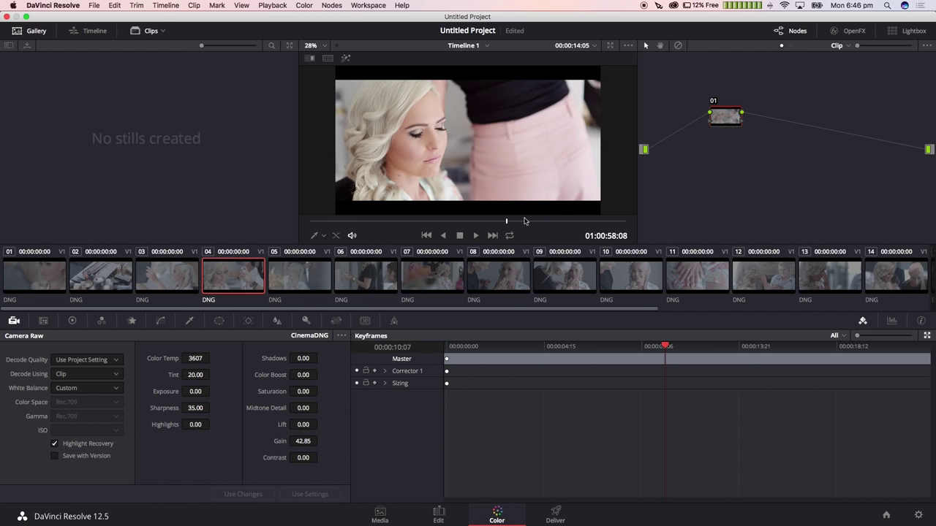
{"action": "left_click", "coordinate": [545, 221]}
{"action": "left_click_drag", "start_coordinate": [306, 309], "coordinate": [355, 310]}
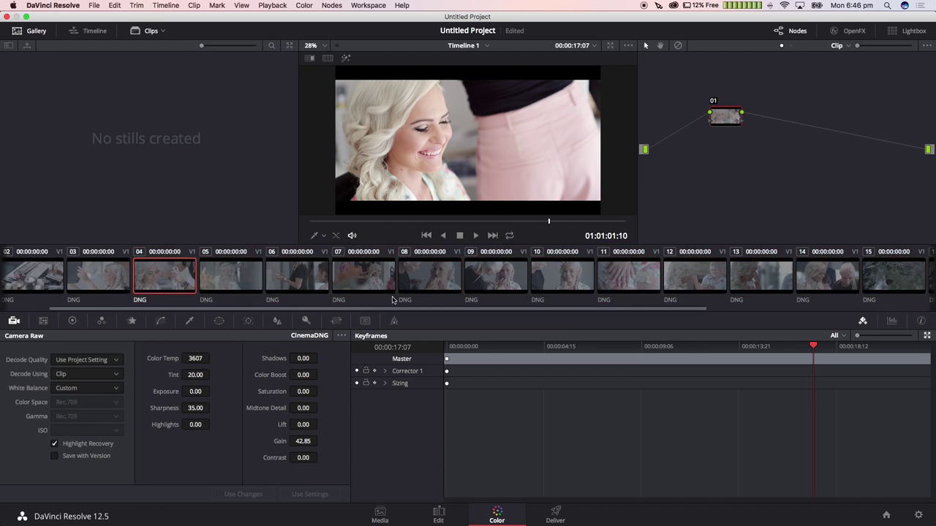
{"action": "key", "text": "super+a"}
{"action": "scroll", "coordinate": [161, 274], "scroll_direction": "right", "scroll_amount": 5}
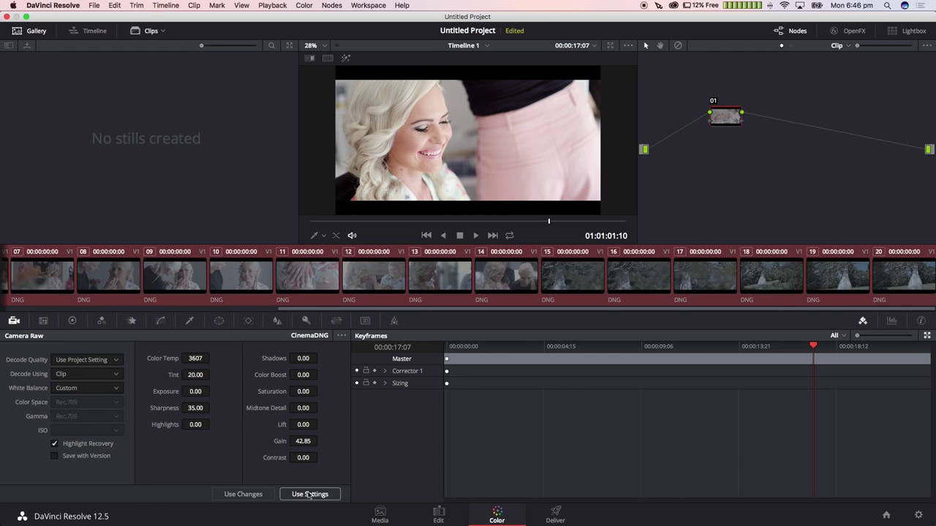
Apply clip 04's Camera Raw settings to all selected clips and review clips 07 through 12
{"action": "left_click", "coordinate": [309, 495]}
{"action": "left_click", "coordinate": [207, 277]}
{"action": "left_click", "coordinate": [340, 276]}
{"action": "left_click", "coordinate": [393, 276]}
{"action": "left_click", "coordinate": [539, 276]}
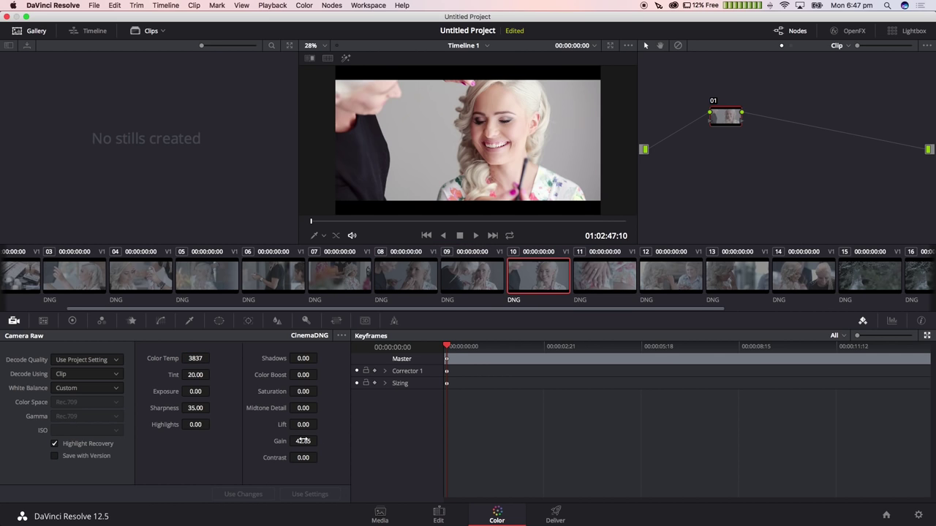
{"action": "left_click", "coordinate": [604, 276]}
{"action": "left_click", "coordinate": [671, 276]}
{"action": "scroll", "coordinate": [684, 314], "scroll_direction": "right", "scroll_amount": 2}
{"action": "scroll", "coordinate": [684, 314], "scroll_direction": "right", "scroll_amount": 1}
On clip 13, pull Highlights down to -100 and turn on Highlight Recovery
{"action": "left_click", "coordinate": [628, 276]}
{"action": "left_click_drag", "start_coordinate": [454, 221], "coordinate": [499, 220]}
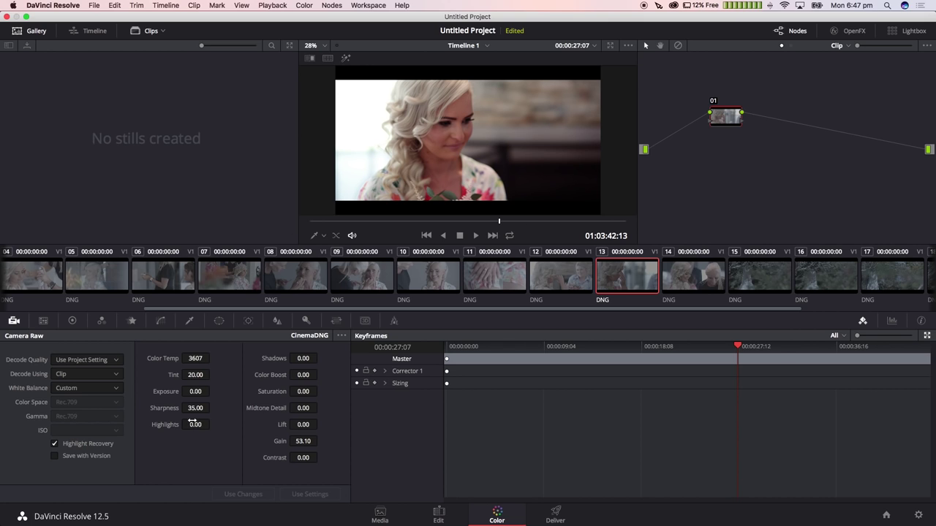
{"action": "left_click_drag", "start_coordinate": [195, 425], "coordinate": [217, 428]}
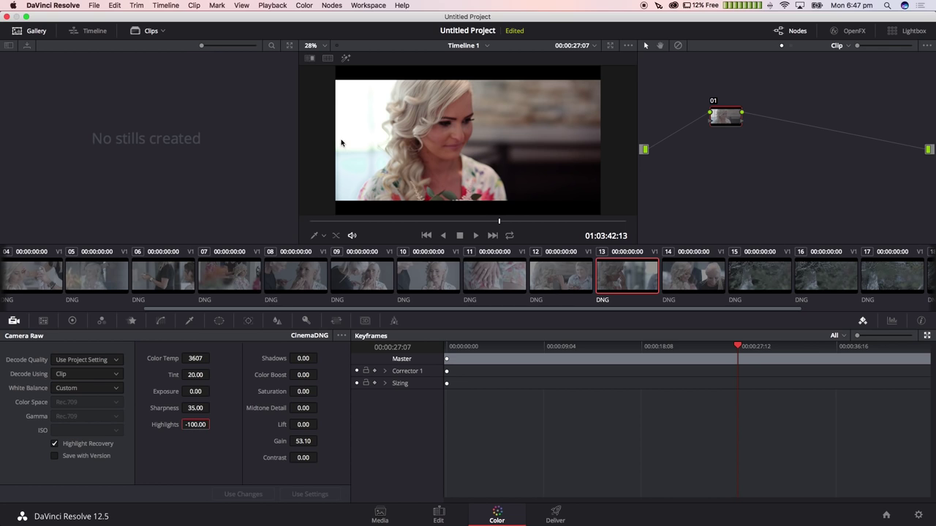
{"action": "left_click", "coordinate": [53, 444]}
Raise clip 15's Color Temp to 4497
{"action": "left_click", "coordinate": [693, 292]}
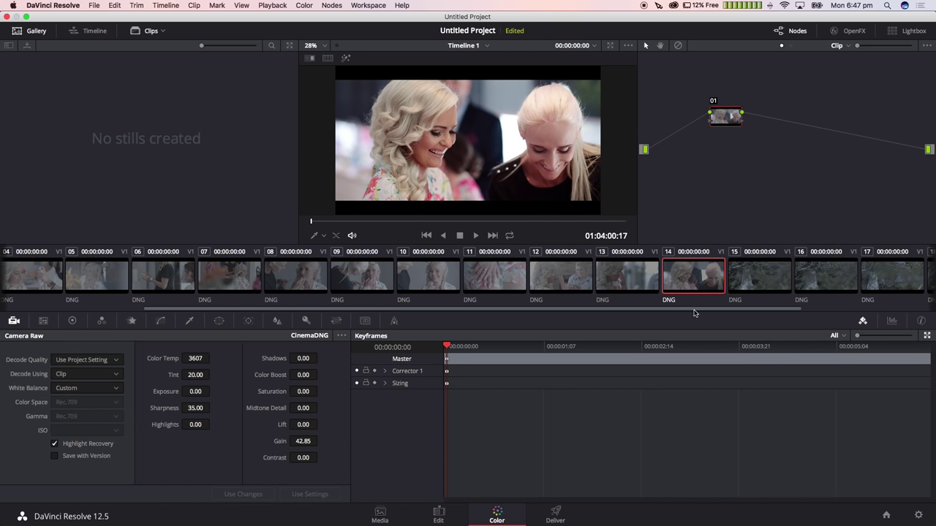
{"action": "scroll", "coordinate": [696, 313], "scroll_direction": "right", "scroll_amount": 5}
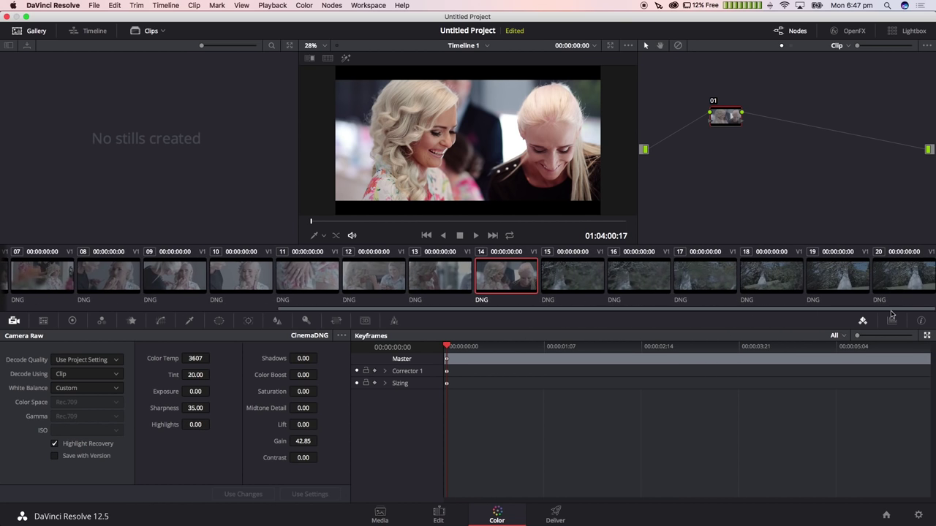
{"action": "left_click", "coordinate": [557, 291]}
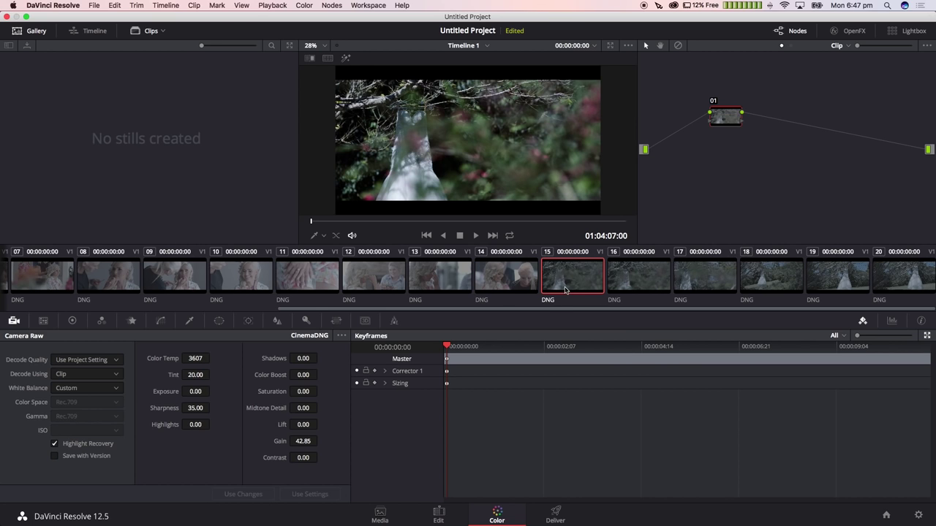
{"action": "left_click", "coordinate": [410, 221]}
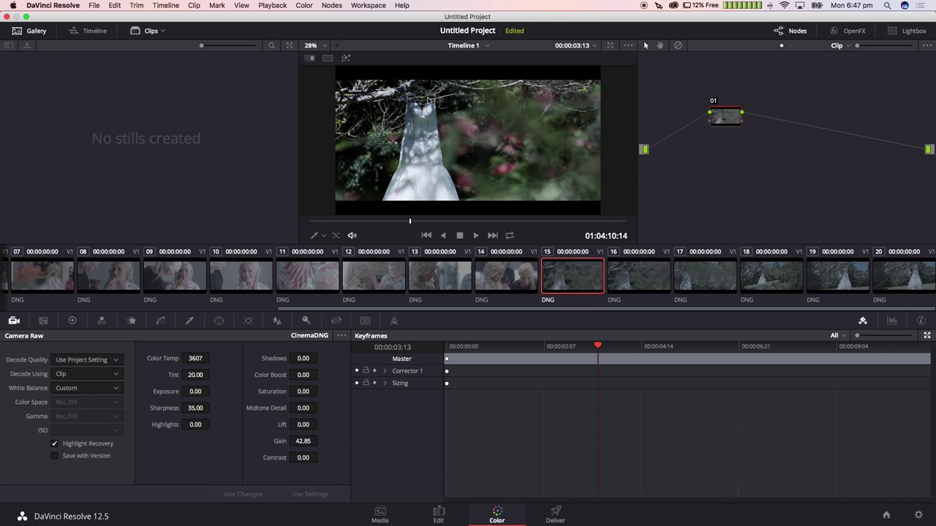
{"action": "left_click_drag", "start_coordinate": [188, 358], "coordinate": [212, 359]}
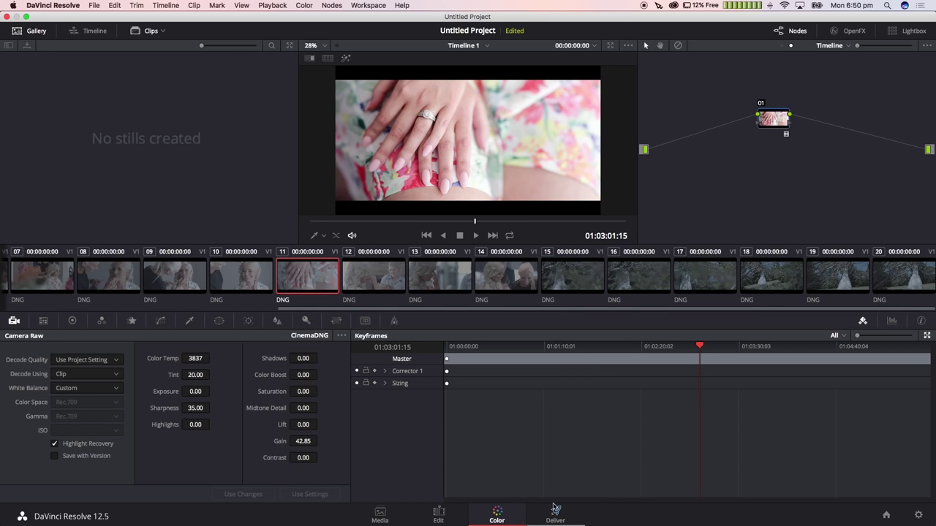
On the Deliver page, keep QuickTime Apple ProRes 422 HQ as the codec
{"action": "left_click", "coordinate": [555, 514]}
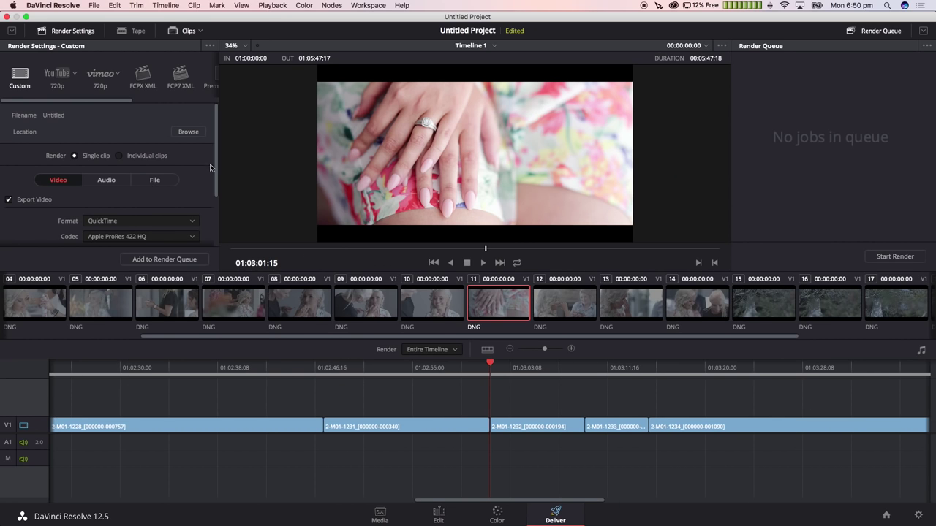
{"action": "scroll", "coordinate": [213, 175], "scroll_direction": "down", "scroll_amount": 4}
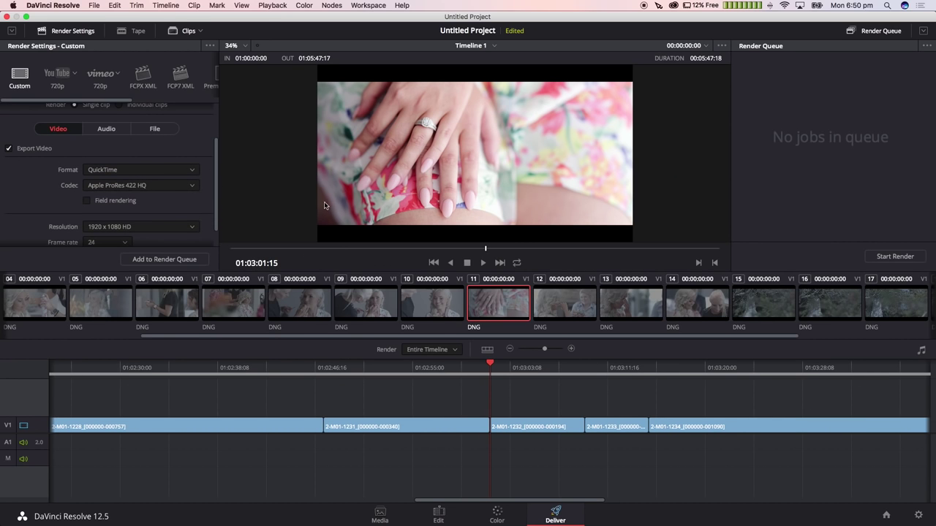
{"action": "left_click", "coordinate": [157, 187]}
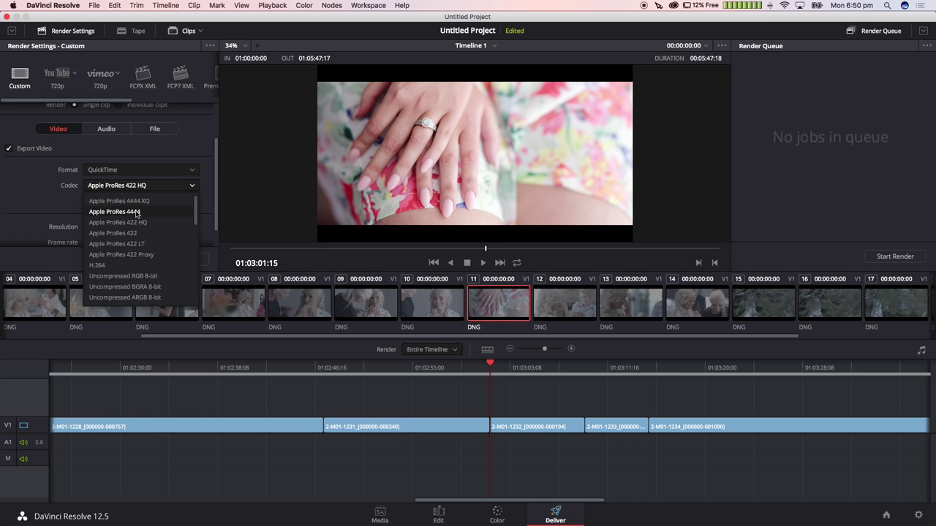
{"action": "left_click", "coordinate": [179, 186]}
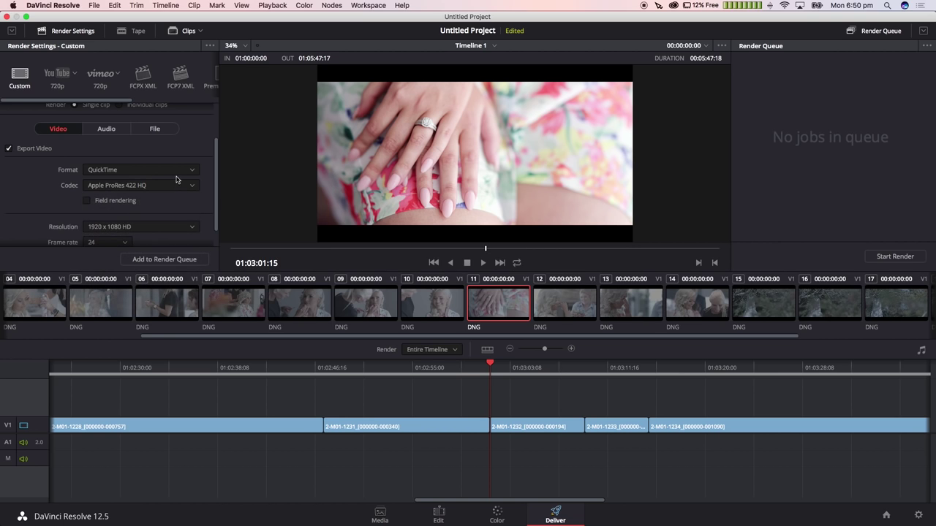
{"action": "scroll", "coordinate": [196, 141], "scroll_direction": "up", "scroll_amount": 1}
{"action": "scroll", "coordinate": [192, 141], "scroll_direction": "up", "scroll_amount": 3}
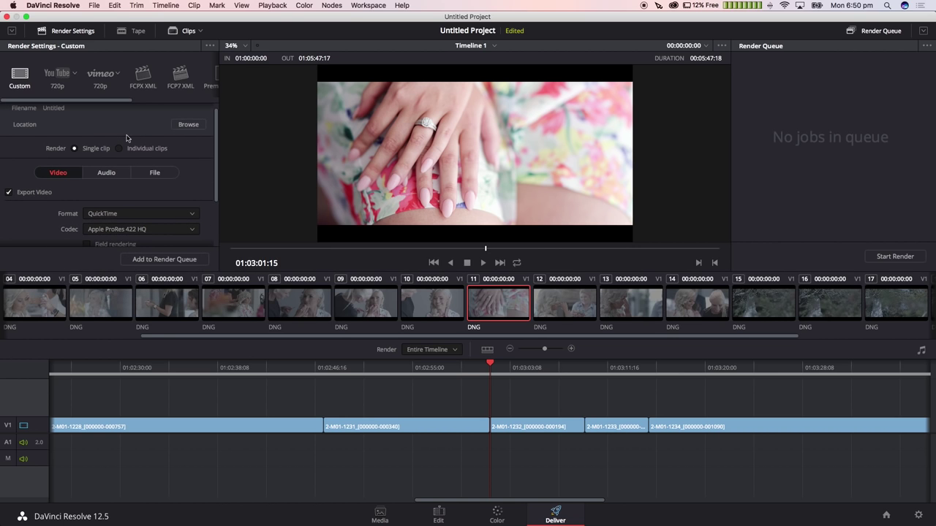
Set Render to Individual clips and recheck the ProRes 422 HQ codec
{"action": "left_click", "coordinate": [134, 150]}
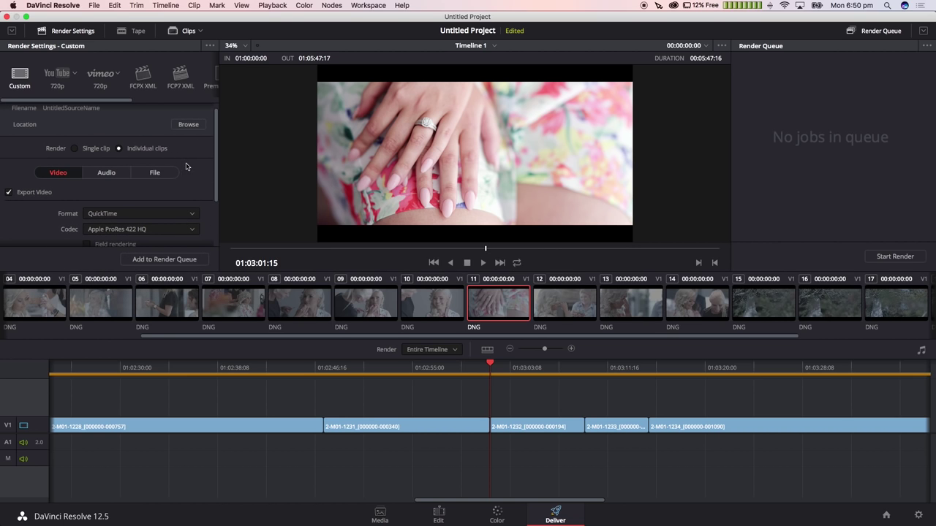
{"action": "scroll", "coordinate": [190, 168], "scroll_direction": "down", "scroll_amount": 3}
{"action": "left_click", "coordinate": [178, 198]}
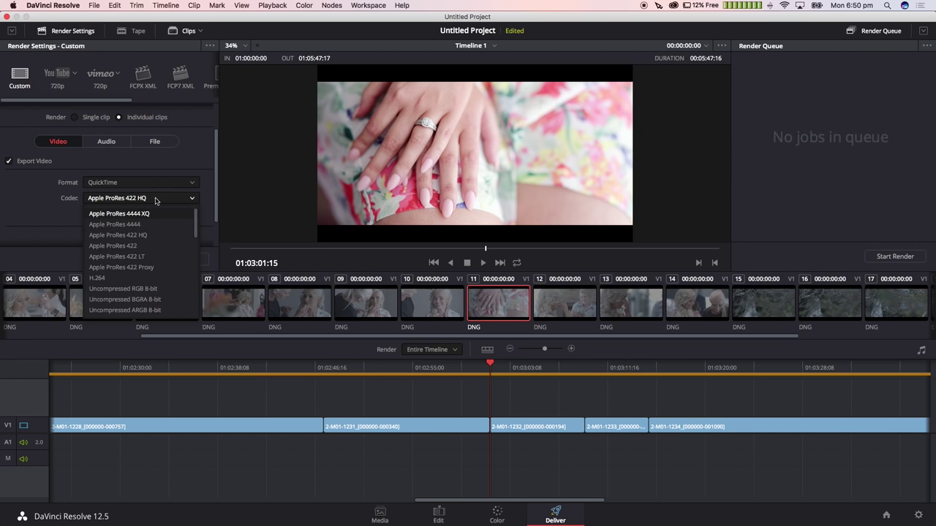
{"action": "left_click", "coordinate": [156, 201]}
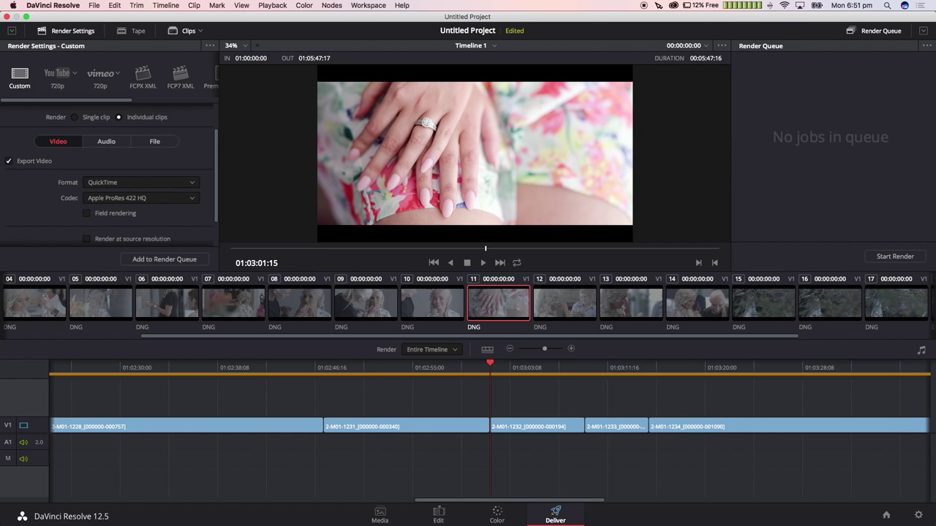
{"action": "scroll", "coordinate": [216, 190], "scroll_direction": "down", "scroll_amount": 3}
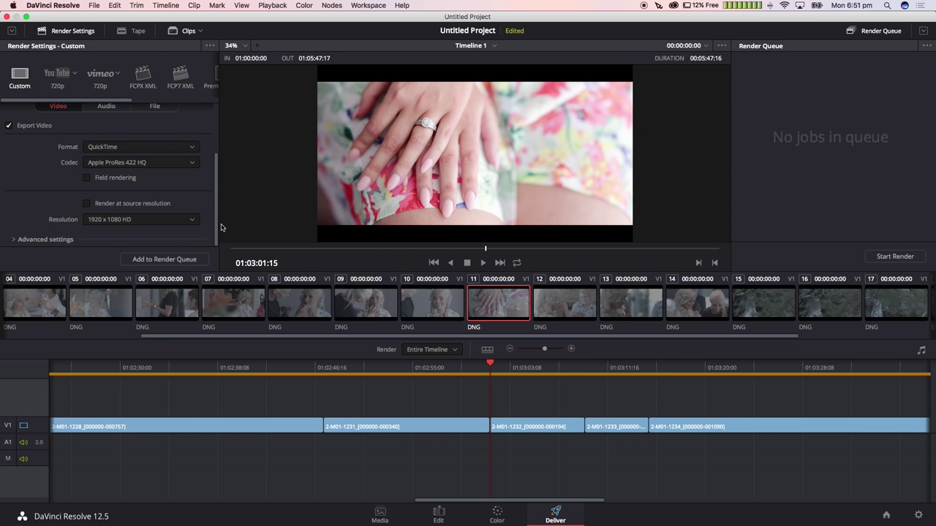
Review the Advanced and Audio settings, then set Filename uses to Source Name
{"action": "left_click", "coordinate": [45, 239]}
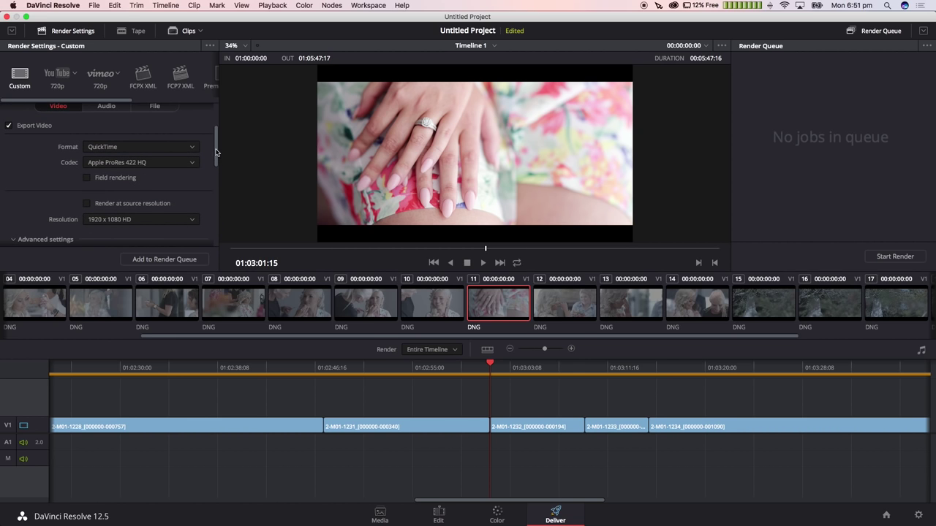
{"action": "scroll", "coordinate": [215, 168], "scroll_direction": "down", "scroll_amount": 3}
{"action": "left_click_drag", "start_coordinate": [215, 168], "coordinate": [216, 233]}
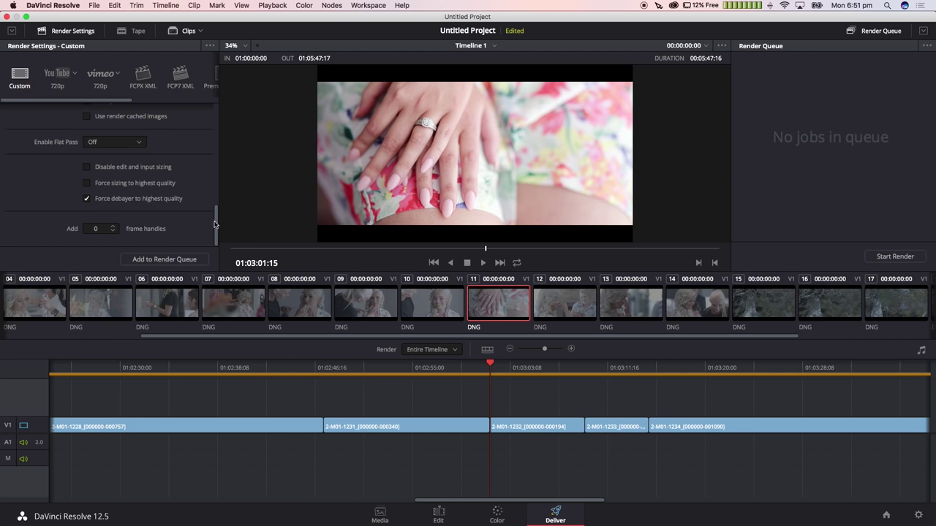
{"action": "left_click_drag", "start_coordinate": [216, 225], "coordinate": [217, 123]}
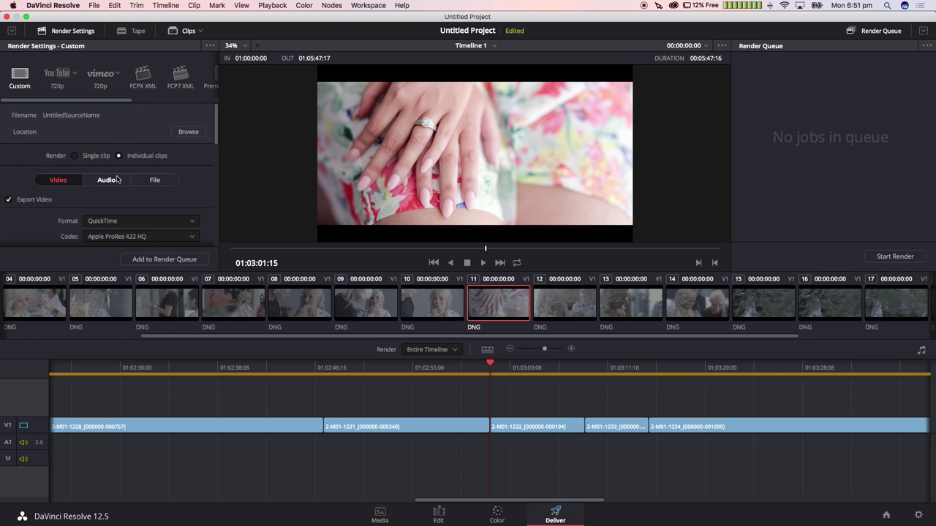
{"action": "left_click", "coordinate": [116, 179]}
{"action": "scroll", "coordinate": [93, 174], "scroll_direction": "down", "scroll_amount": 2}
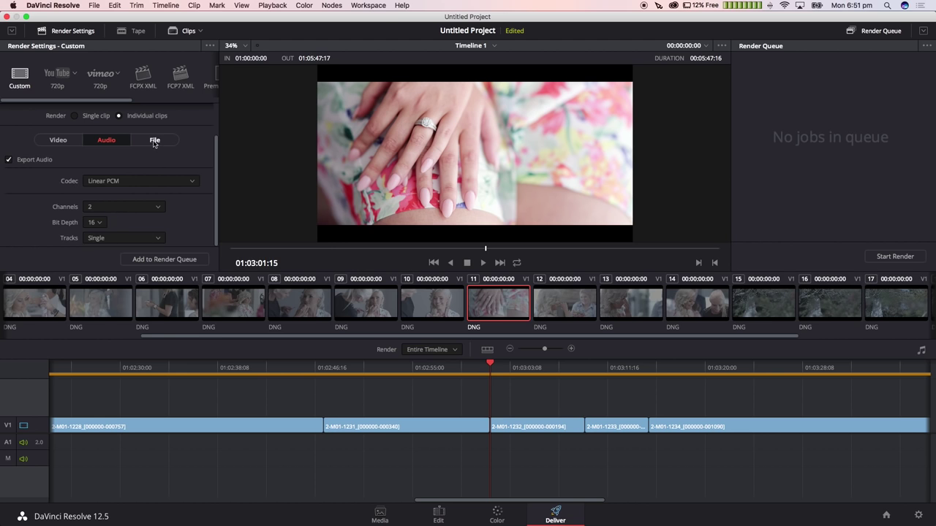
{"action": "left_click", "coordinate": [154, 141]}
{"action": "scroll", "coordinate": [165, 136], "scroll_direction": "down", "scroll_amount": 3}
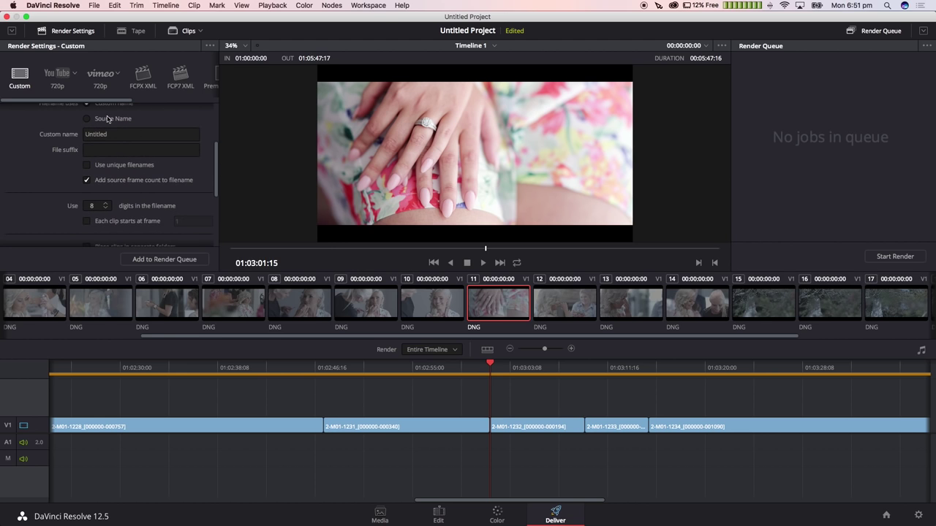
{"action": "left_click", "coordinate": [106, 120]}
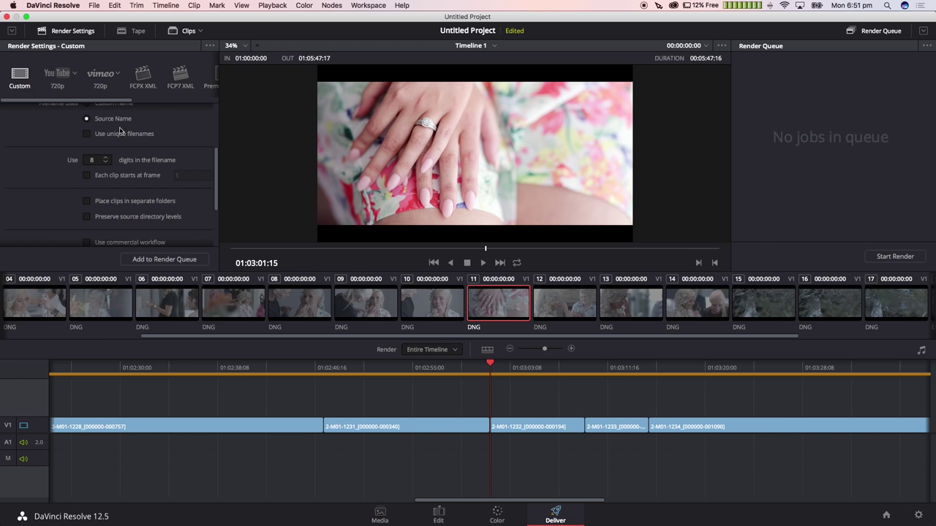
{"action": "left_click_drag", "start_coordinate": [217, 185], "coordinate": [213, 231]}
Keep the Render speed at Maximum
{"action": "left_click", "coordinate": [113, 191]}
{"action": "left_click", "coordinate": [102, 279]}
{"action": "left_click_drag", "start_coordinate": [216, 200], "coordinate": [213, 115]}
Add the job to the Render Queue with the Desktop as its destination
{"action": "left_click", "coordinate": [157, 262]}
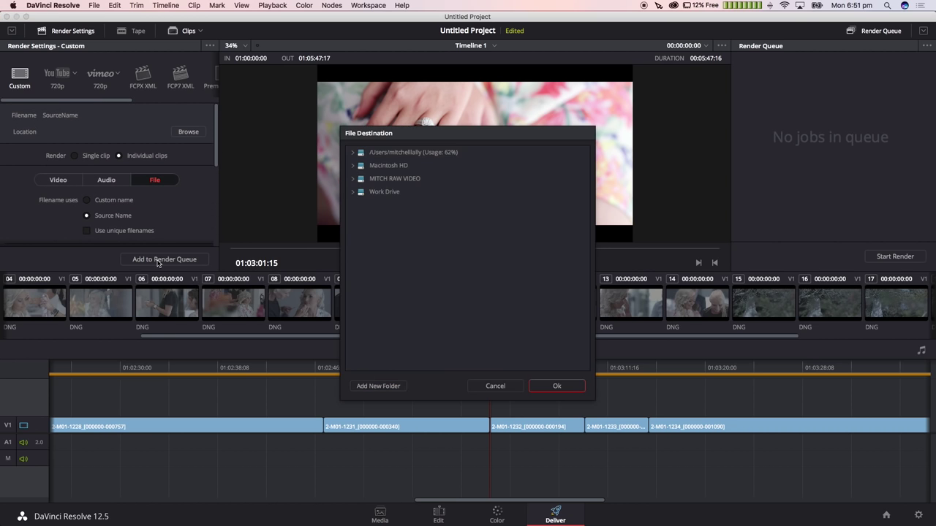
{"action": "left_click", "coordinate": [366, 155]}
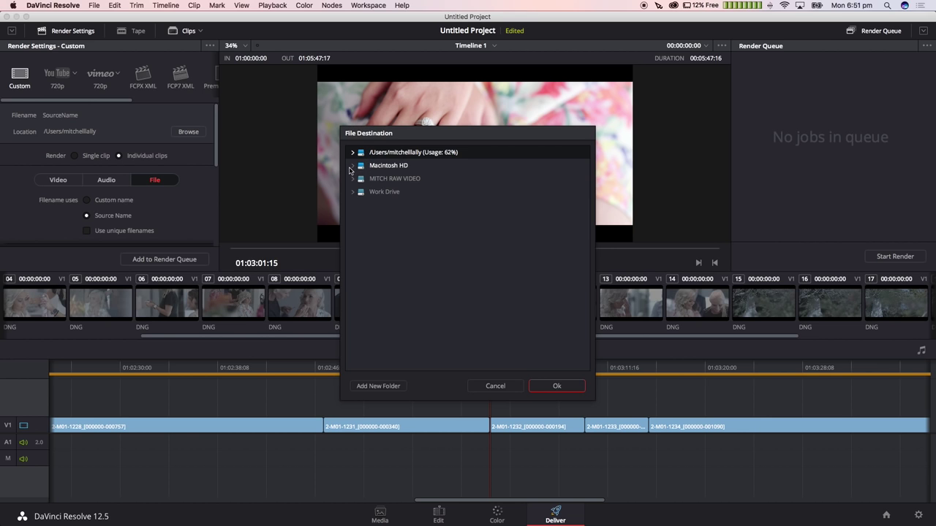
{"action": "left_click", "coordinate": [351, 167]}
{"action": "left_click", "coordinate": [352, 152]}
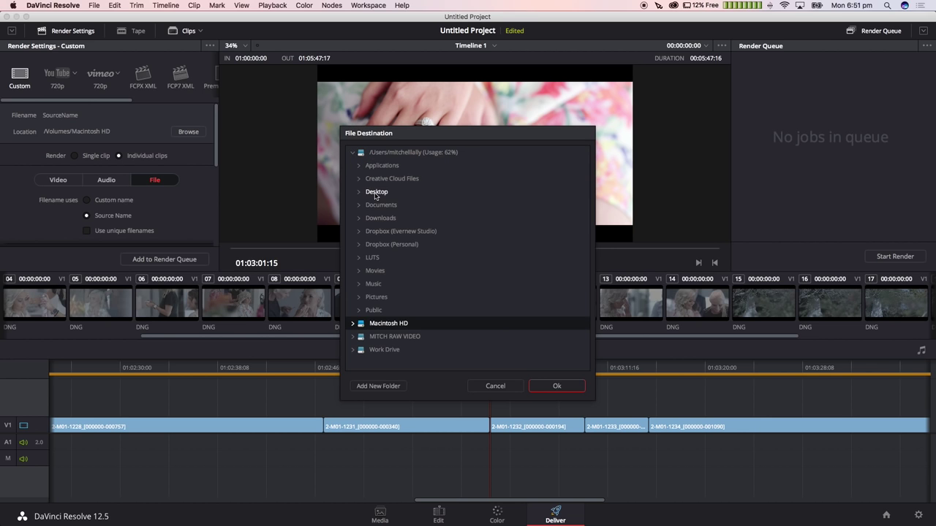
{"action": "left_click", "coordinate": [375, 193]}
{"action": "left_click", "coordinate": [565, 388]}
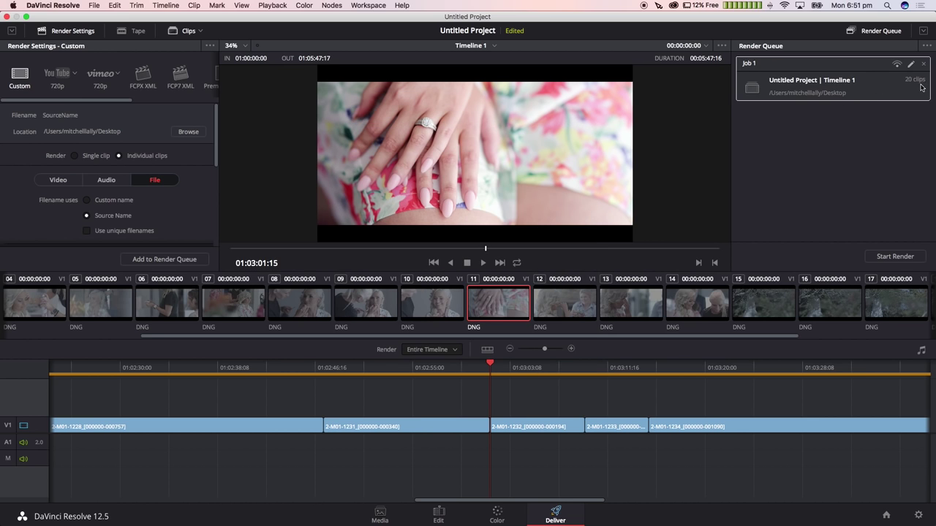
Start rendering Job 1, then stop it to cancel the job
{"action": "left_click", "coordinate": [895, 257]}
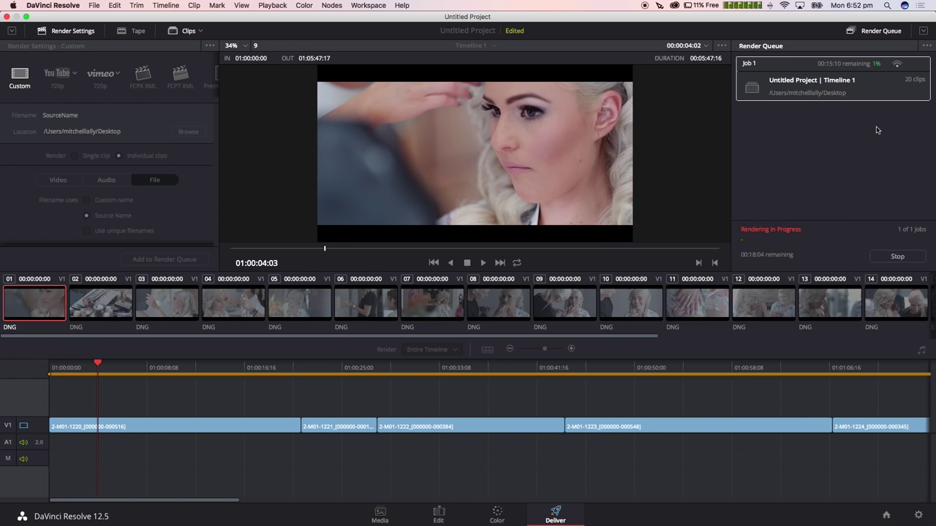
{"action": "left_click", "coordinate": [904, 257]}
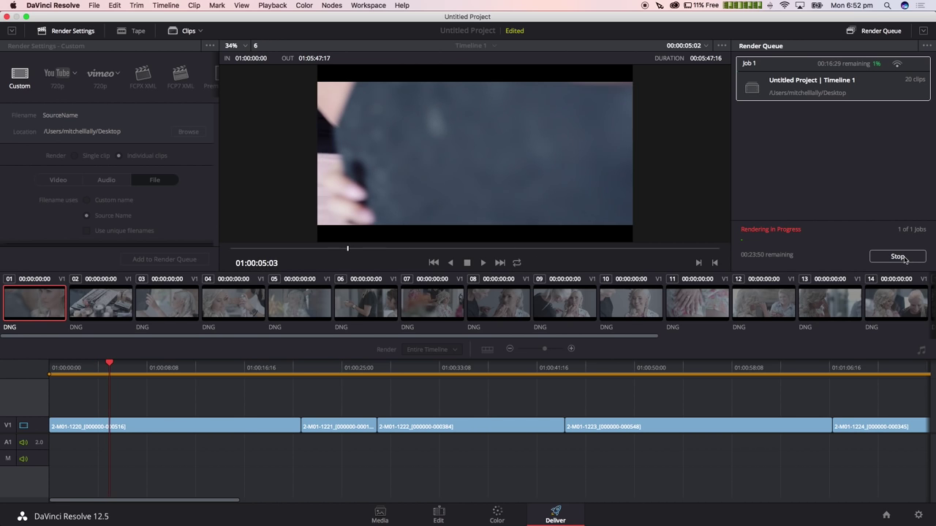